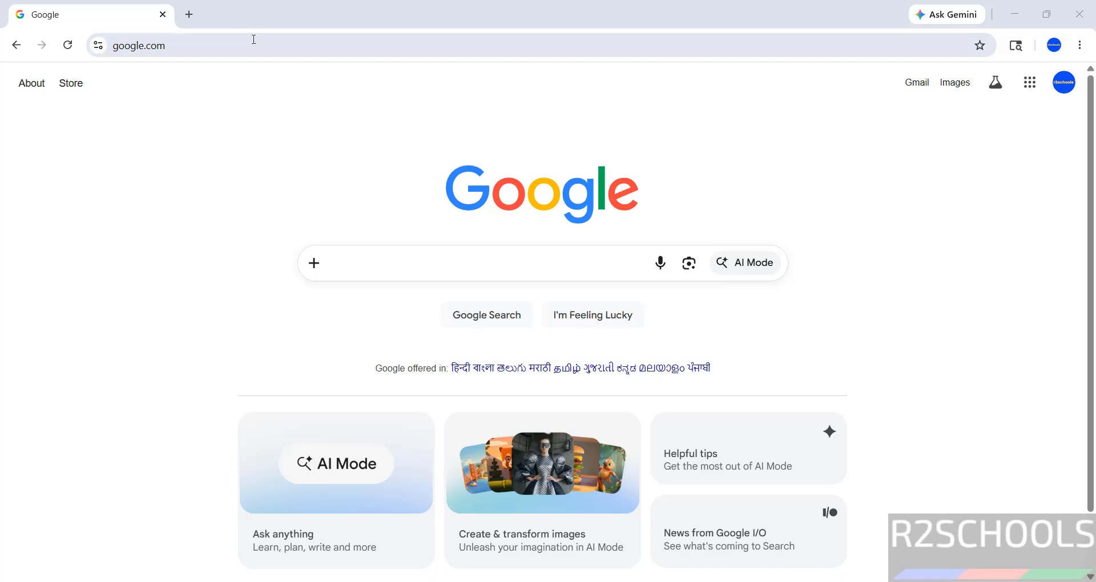
Step: Go to mysql.com and open the MySQL Community (GPL) Downloads page via Downloads
{"action": "left_click", "coordinate": [249, 39]}
{"action": "type", "text": "mysql.com"}
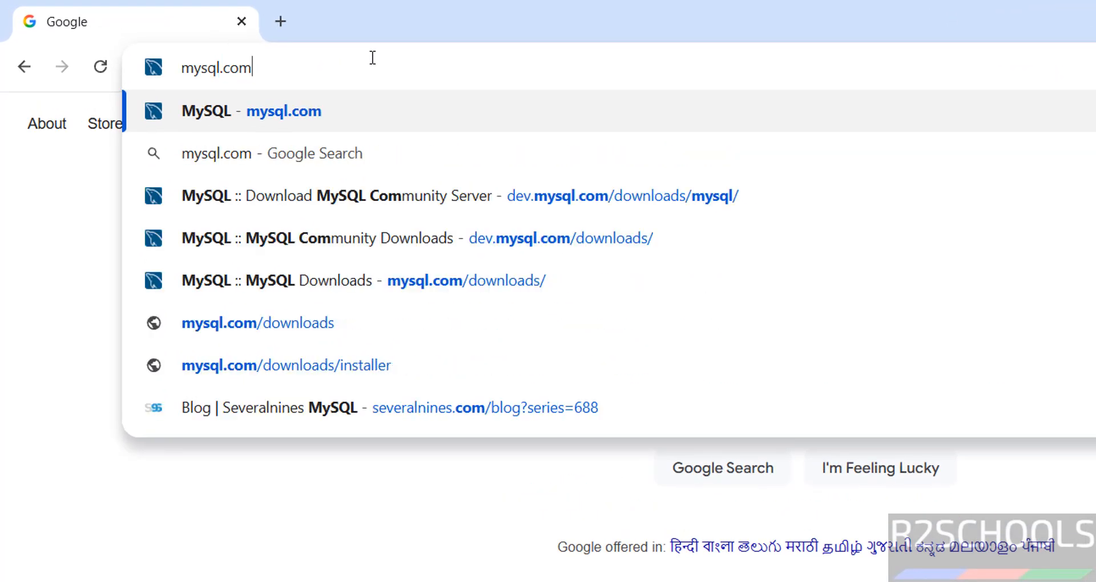
{"action": "key", "text": "Return"}
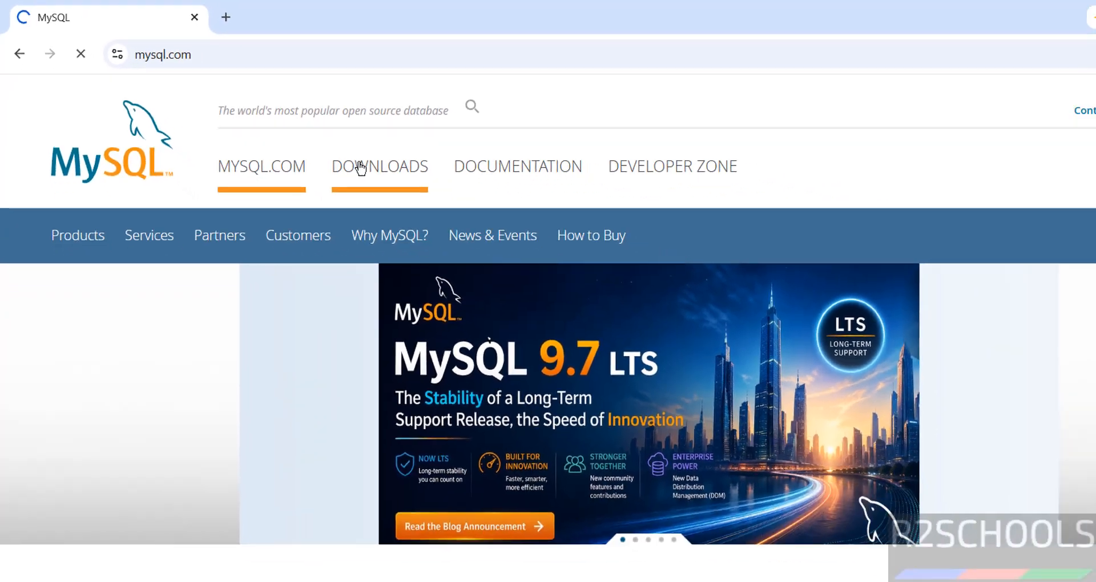
{"action": "left_click", "coordinate": [360, 167]}
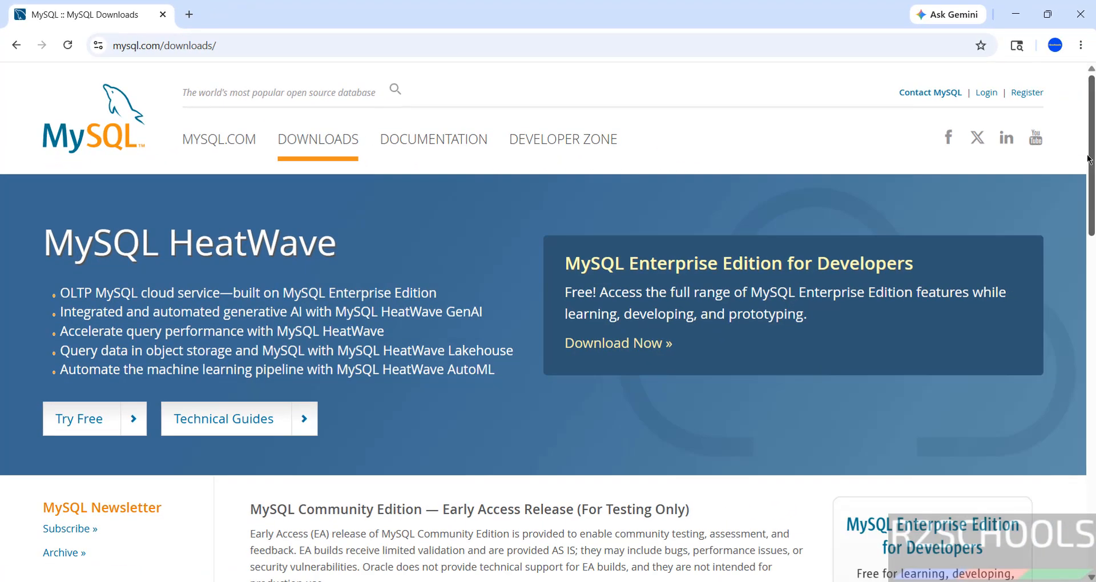
{"action": "scroll", "coordinate": [561, 359], "scroll_direction": "down", "scroll_amount": 7}
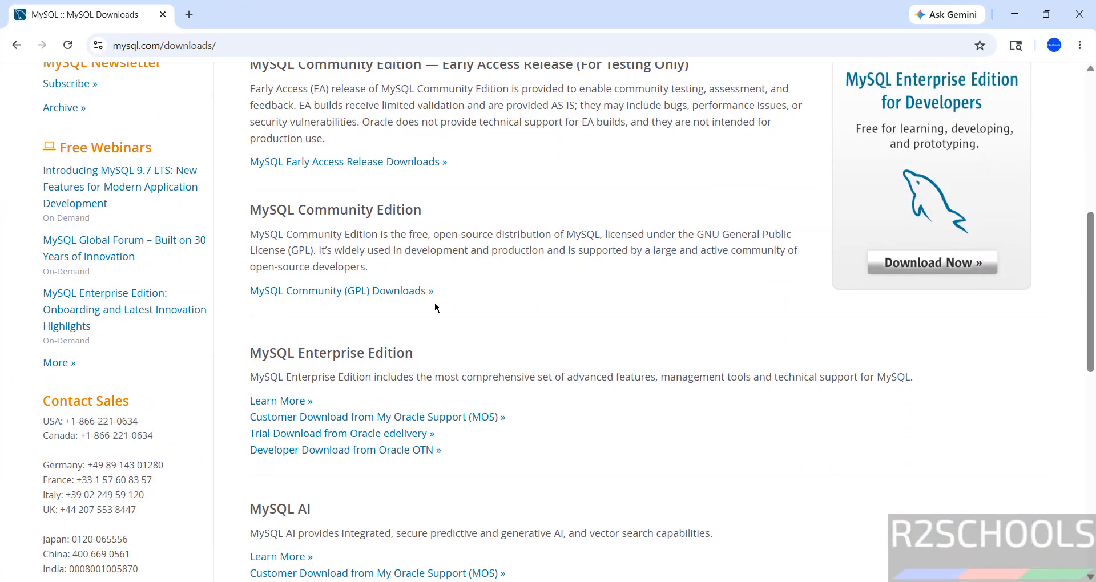
{"action": "left_click", "coordinate": [374, 291]}
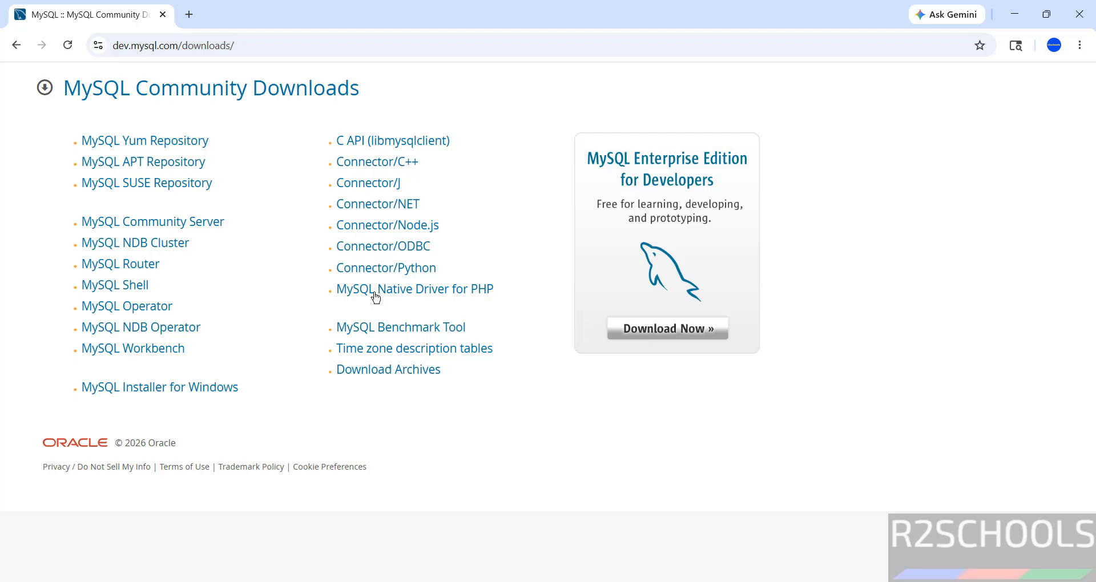
Step: Download the MySQL Community Server Windows MSI installer without logging in, then show the download history
{"action": "left_click", "coordinate": [195, 227]}
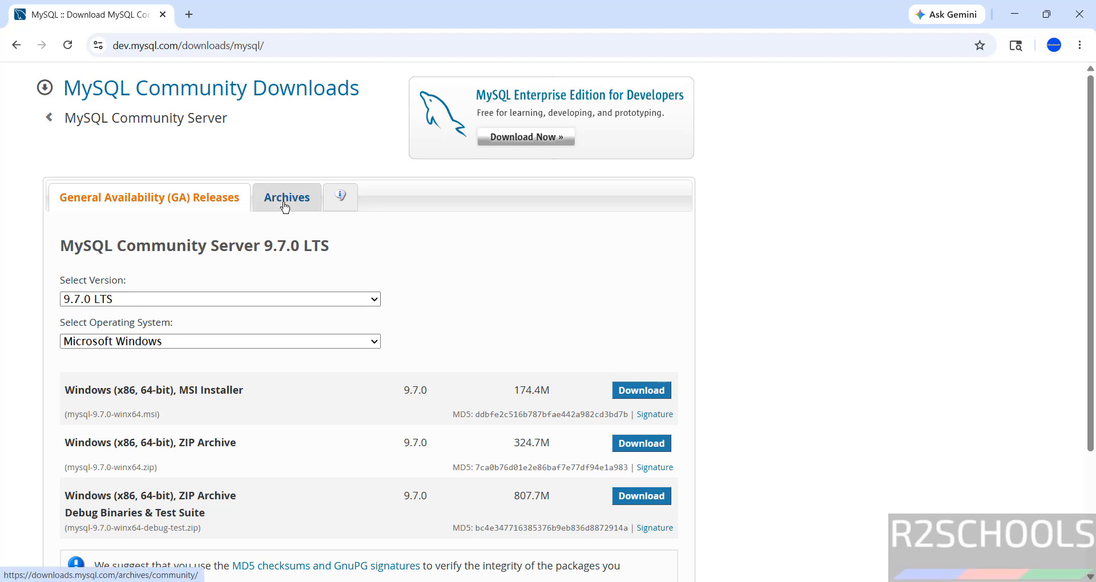
{"action": "left_click", "coordinate": [147, 342]}
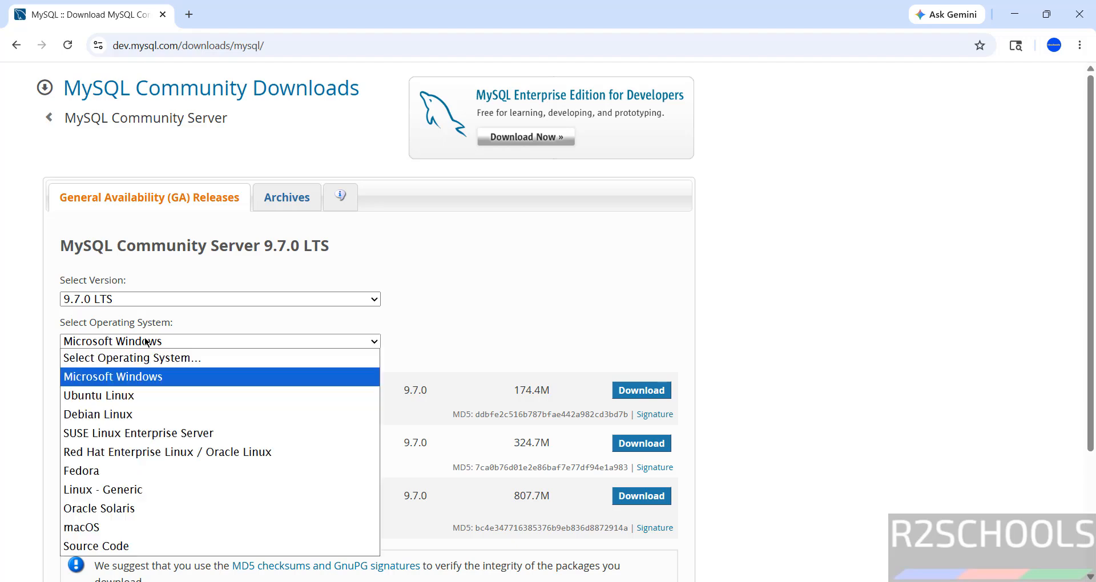
{"action": "left_click", "coordinate": [146, 342]}
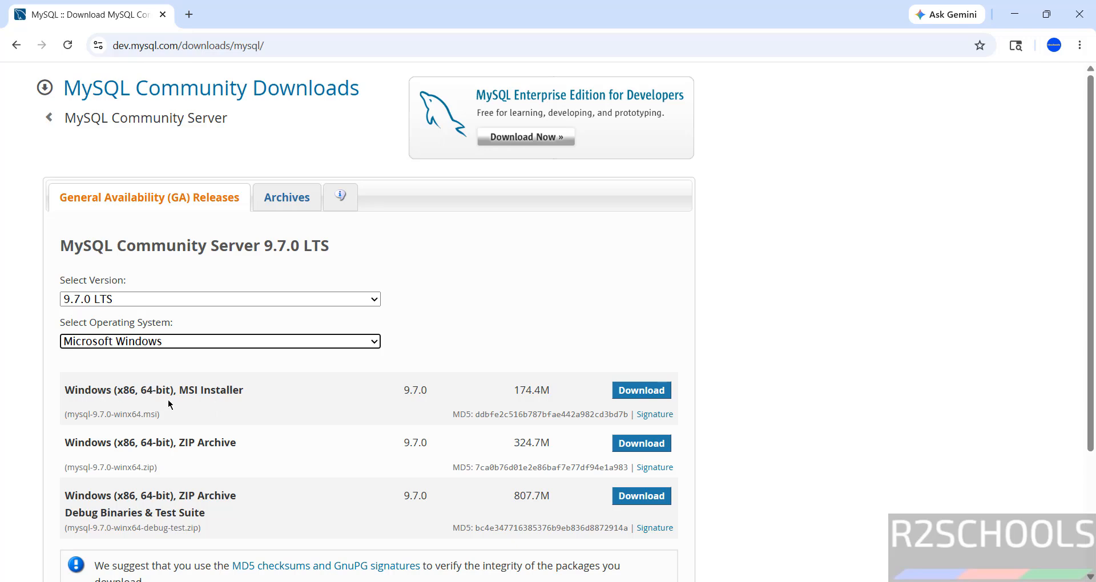
{"action": "left_click", "coordinate": [643, 389]}
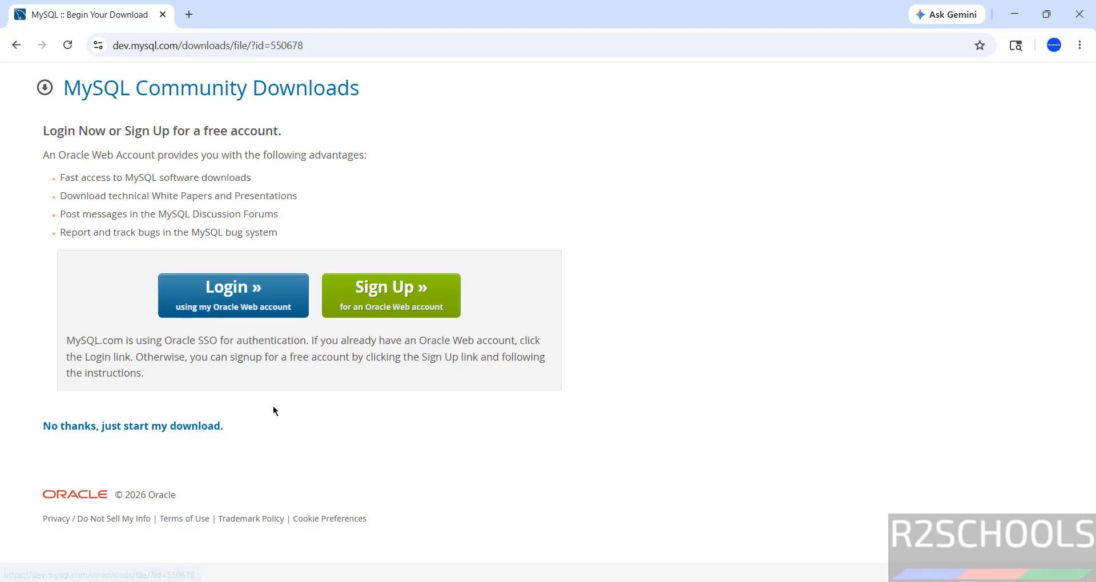
{"action": "left_click", "coordinate": [152, 434]}
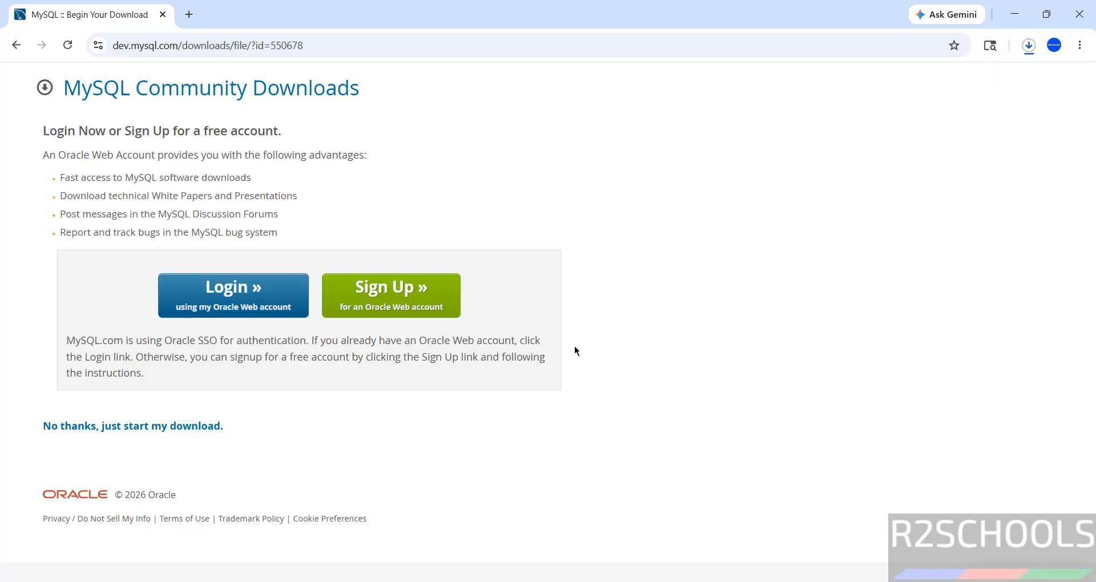
{"action": "key", "text": "ctrl+j"}
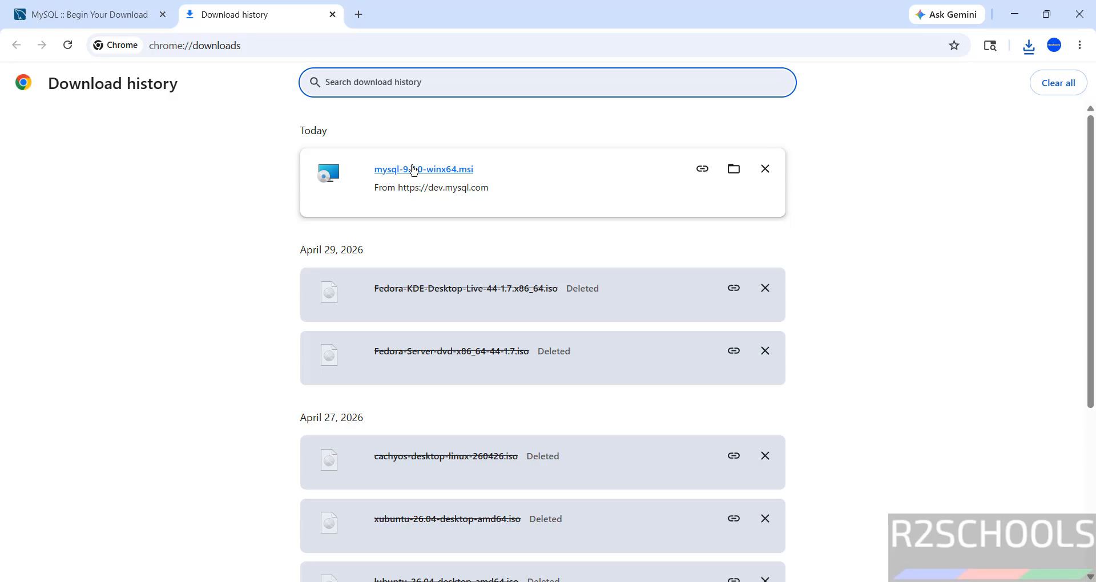
Step: Run mysql-9.7.0-winx64.msi, accept the license, and install with the Complete setup type
{"action": "left_click", "coordinate": [413, 170]}
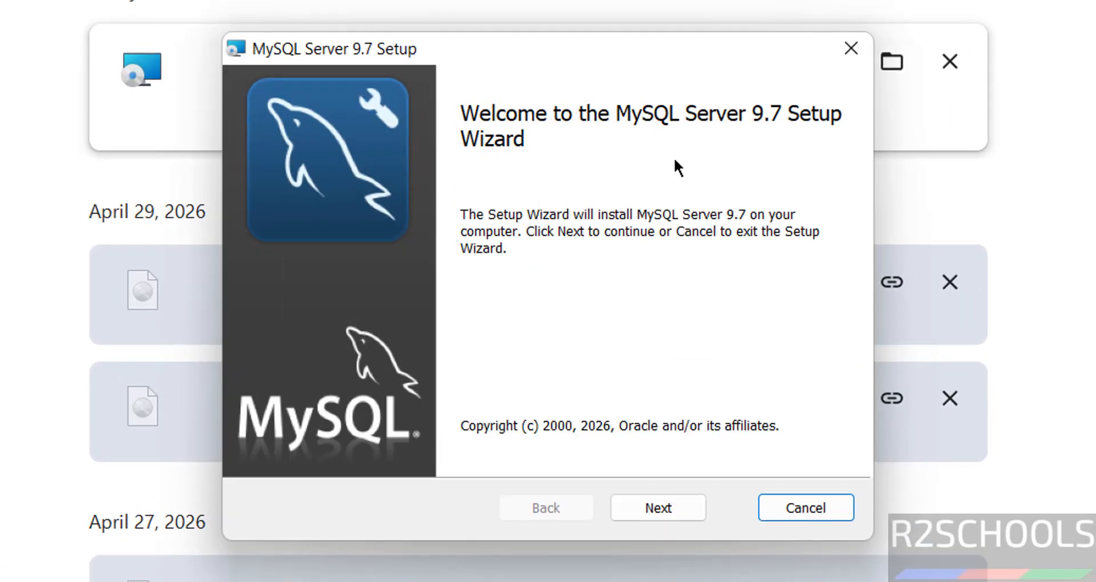
{"action": "left_click", "coordinate": [672, 504]}
{"action": "left_click", "coordinate": [371, 444]}
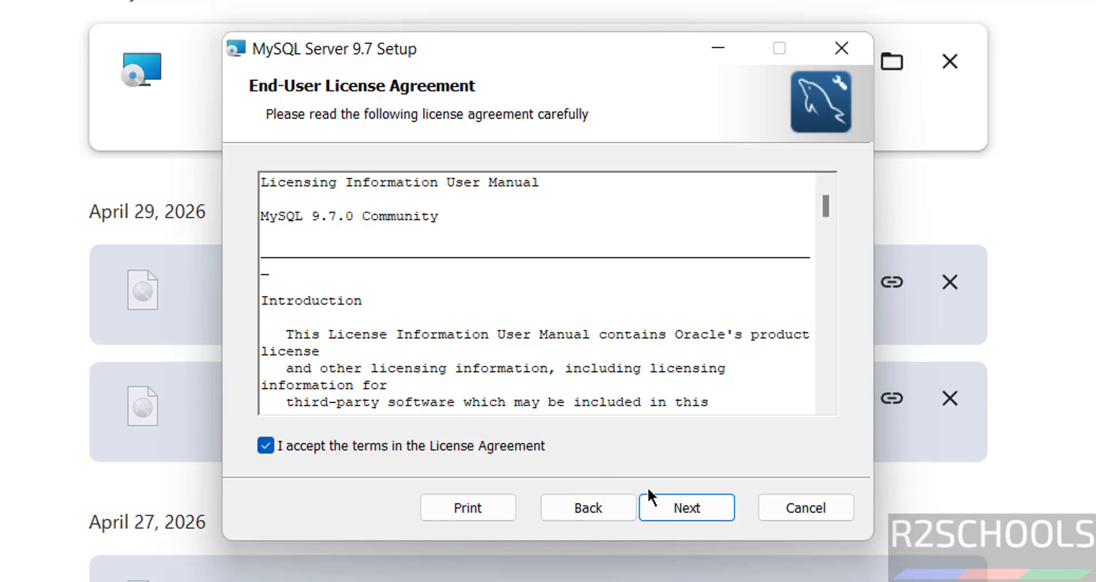
{"action": "left_click", "coordinate": [656, 497]}
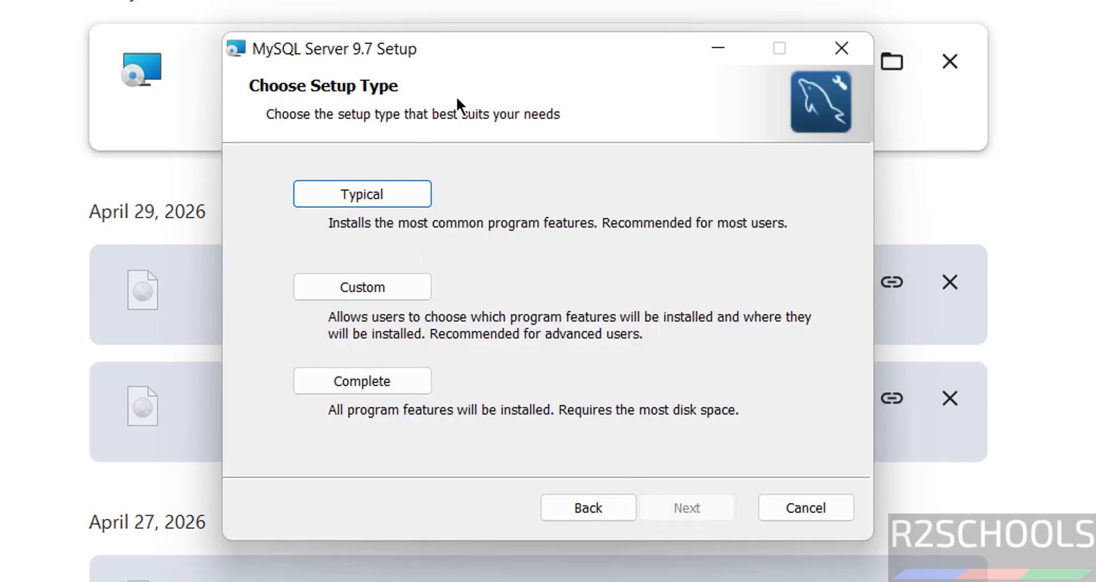
{"action": "left_click", "coordinate": [360, 383]}
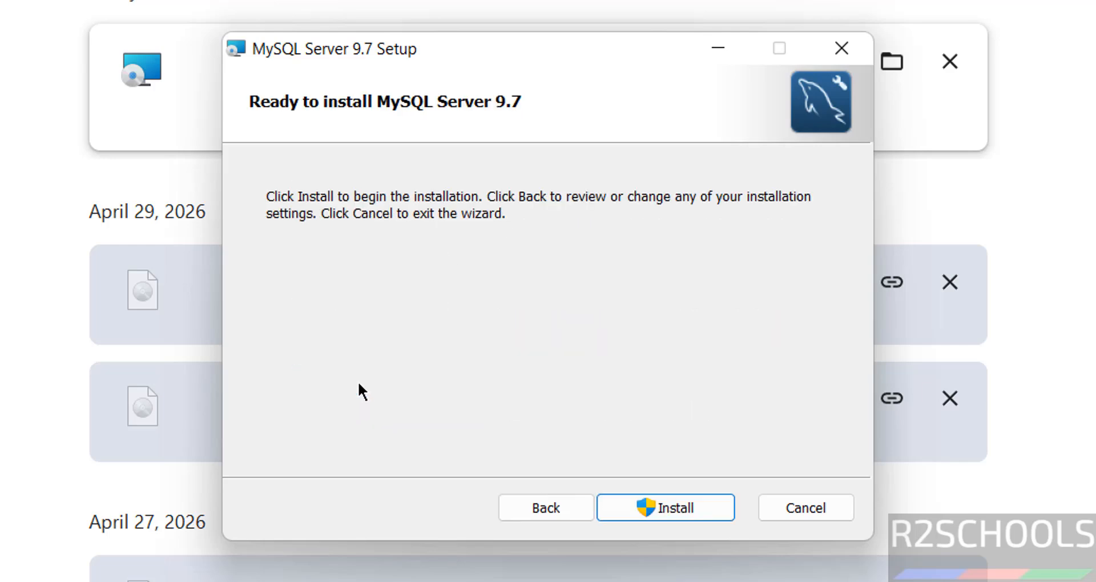
{"action": "left_click", "coordinate": [623, 495]}
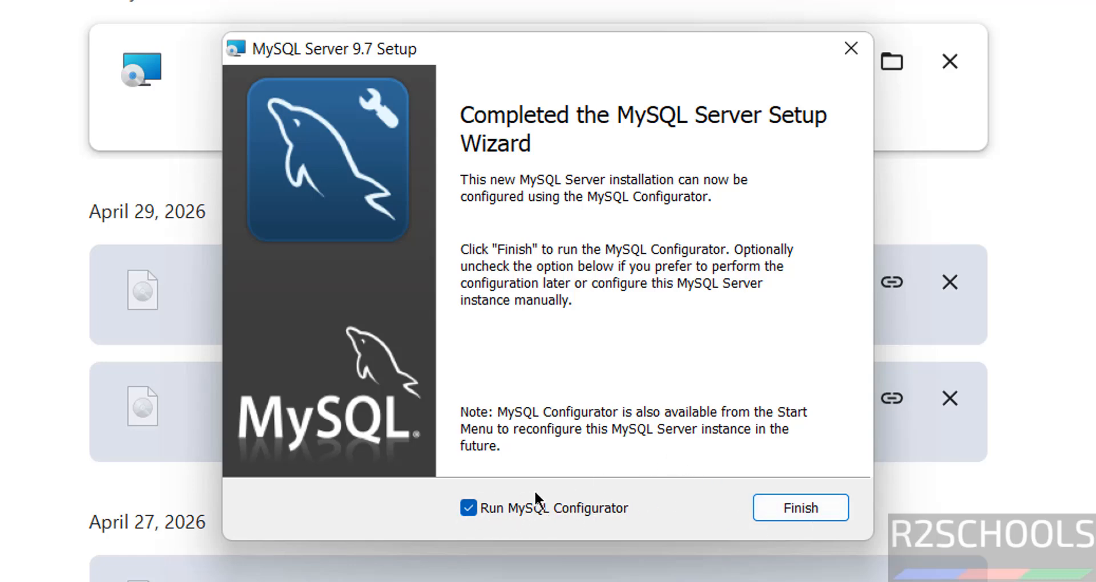
{"action": "key", "text": "super"}
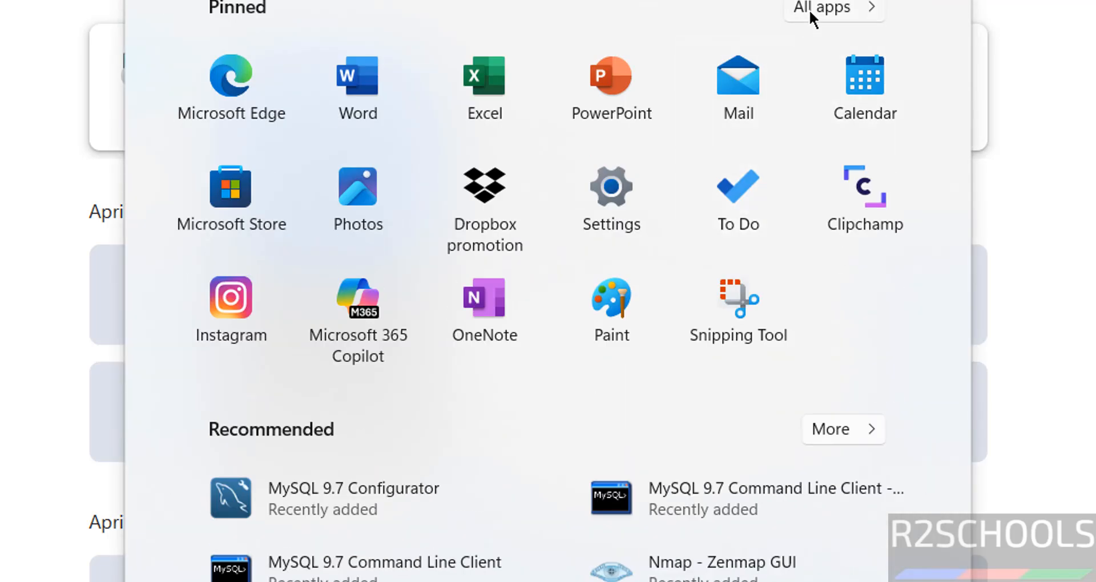
{"action": "left_click", "coordinate": [809, 9]}
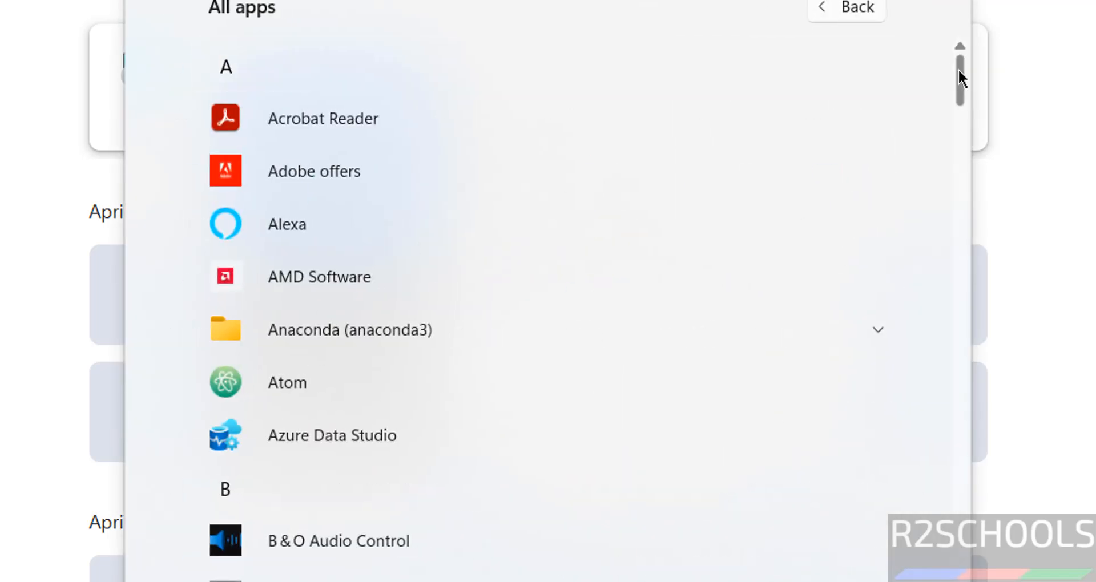
{"action": "left_click_drag", "start_coordinate": [957, 69], "coordinate": [967, 385]}
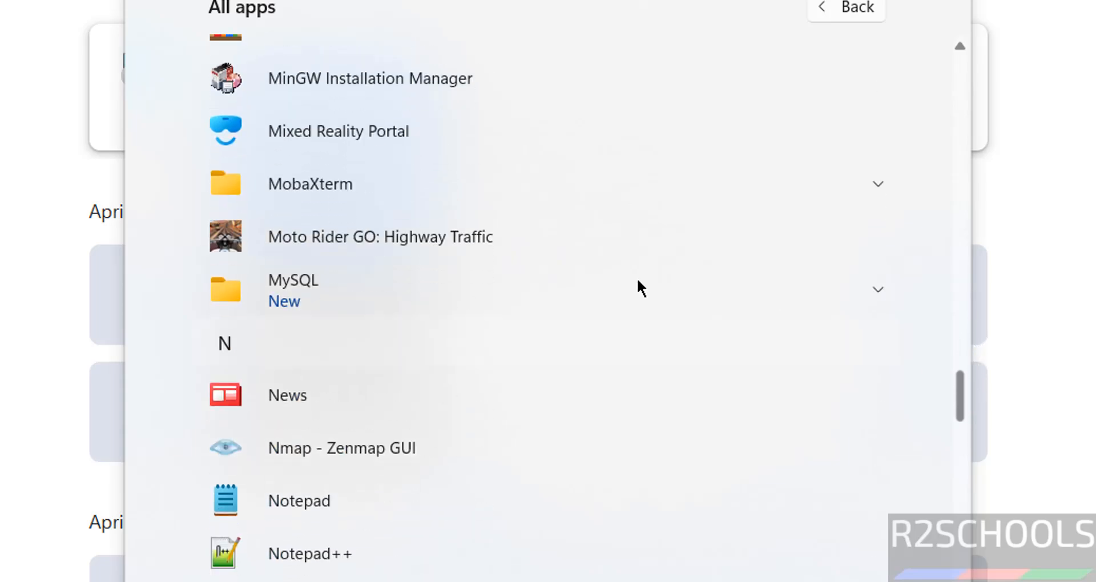
{"action": "left_click", "coordinate": [489, 277]}
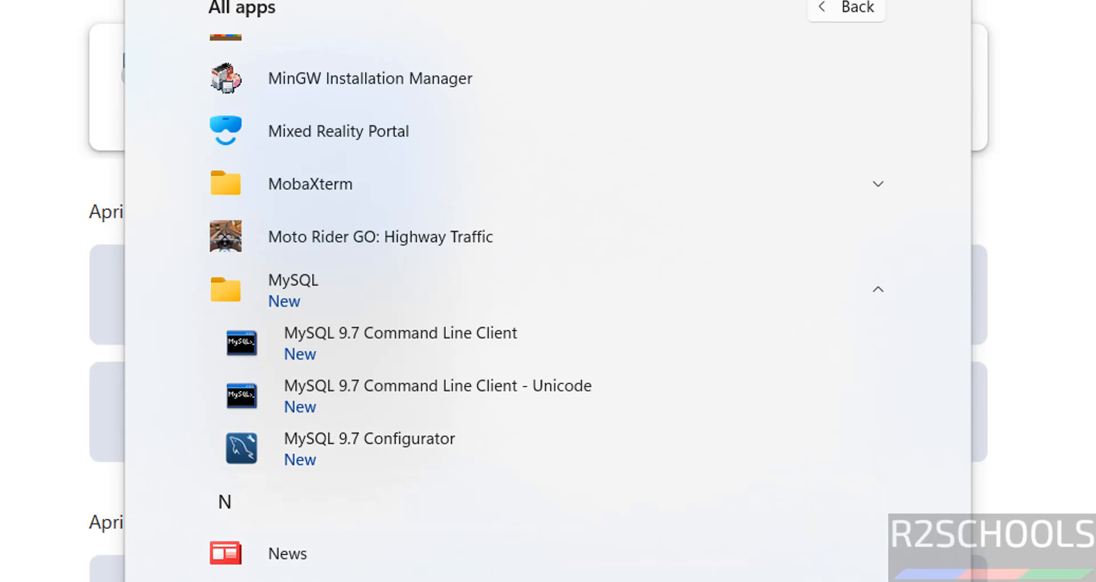
{"action": "key", "text": "Escape"}
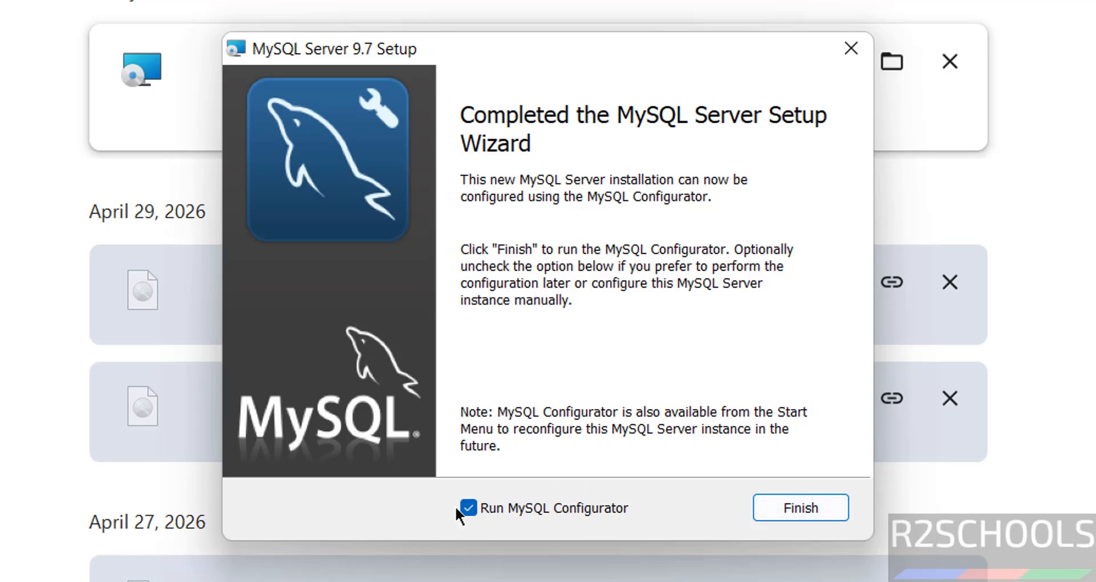
Step: Launch the Configurator and keep the default data directory C:\ProgramData\MySQL\MySQL Server 9.7\
{"action": "left_click", "coordinate": [793, 502]}
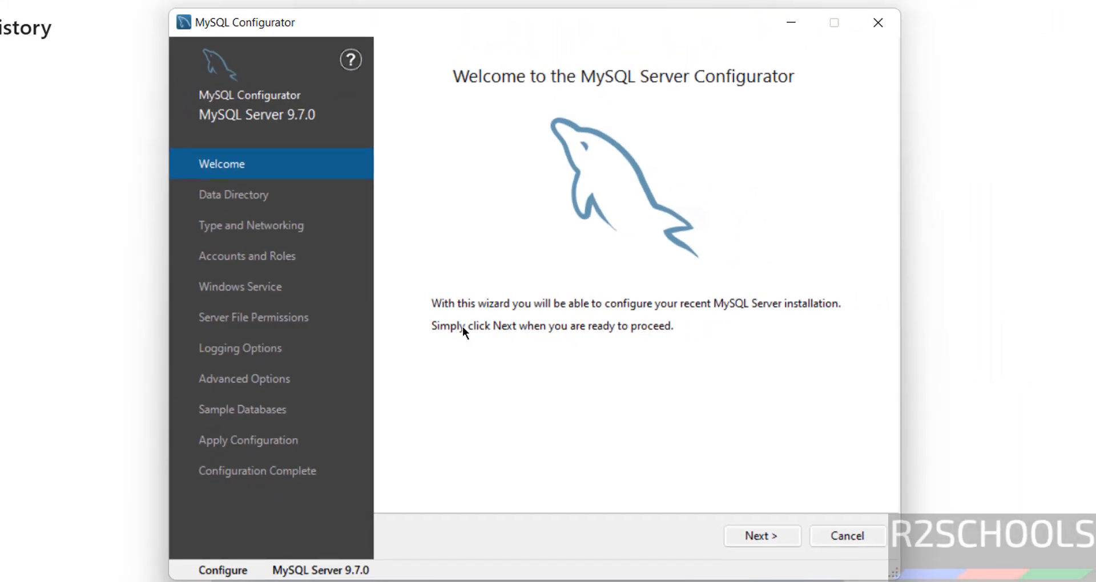
{"action": "left_click", "coordinate": [760, 539]}
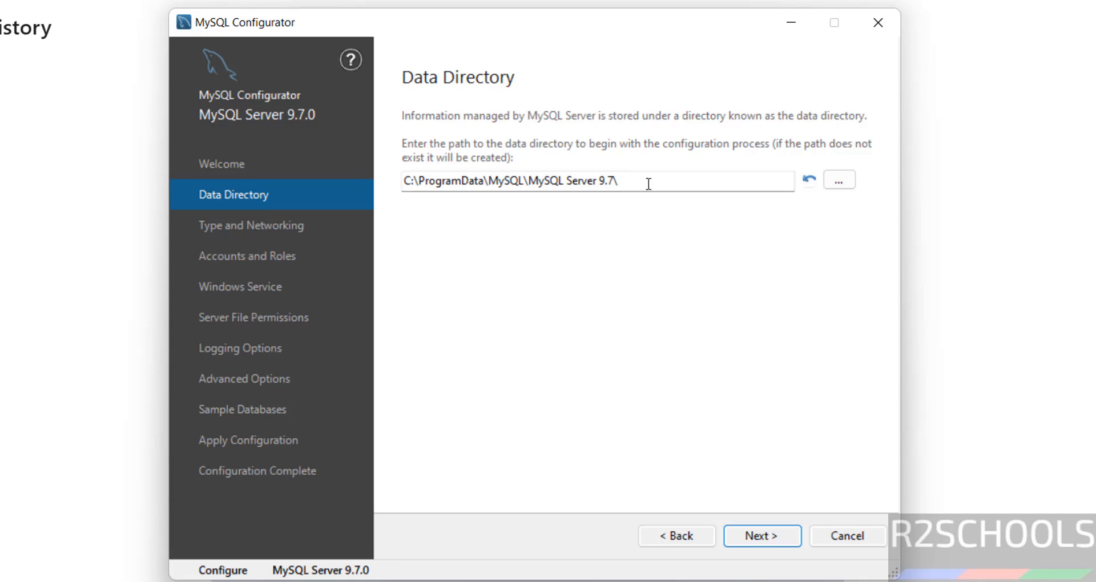
{"action": "left_click", "coordinate": [836, 180]}
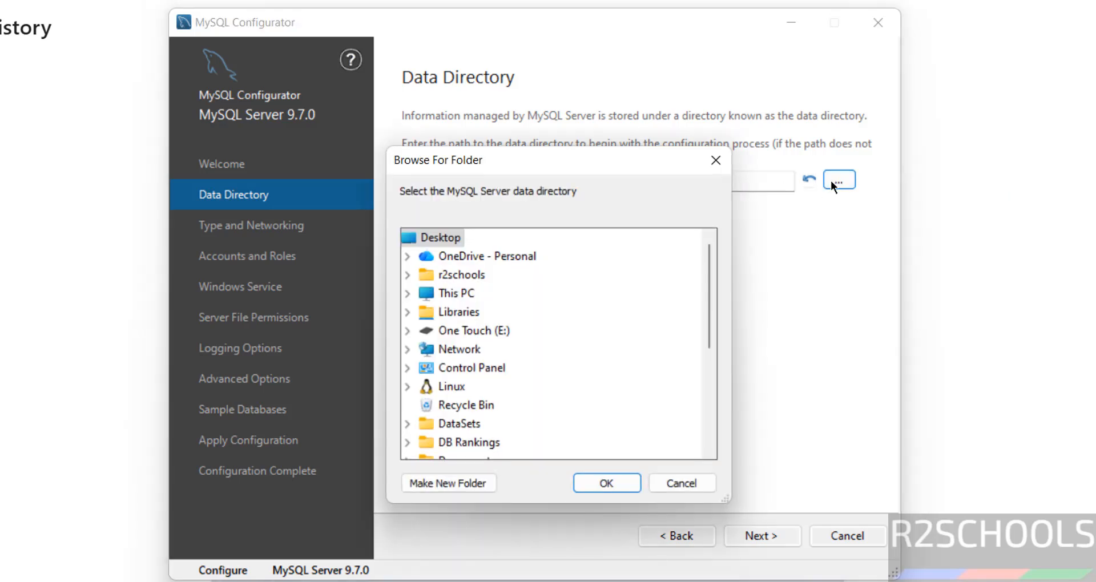
{"action": "left_click", "coordinate": [672, 483]}
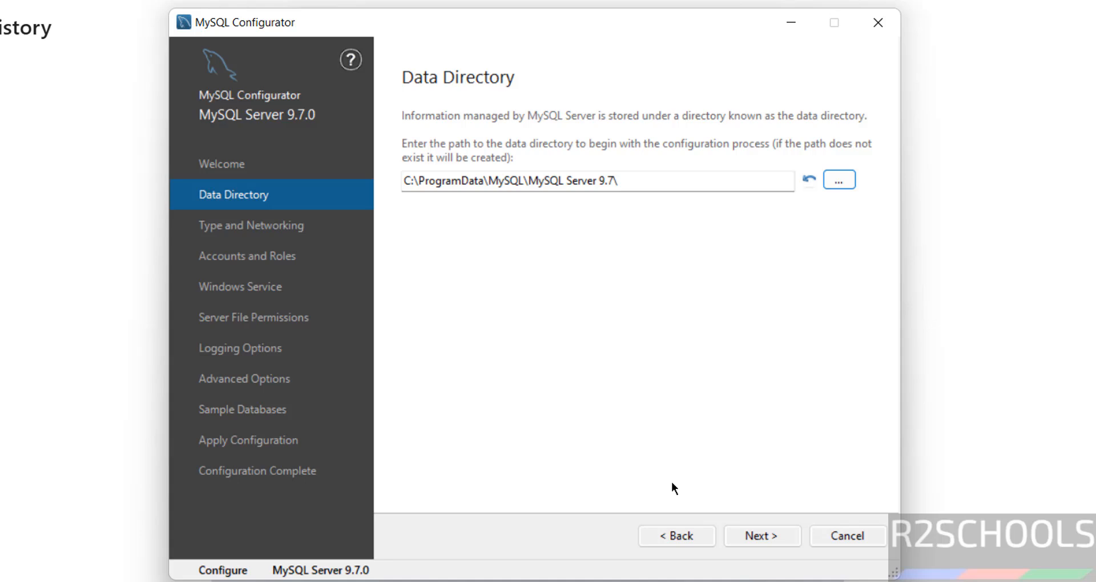
{"action": "left_click", "coordinate": [734, 535]}
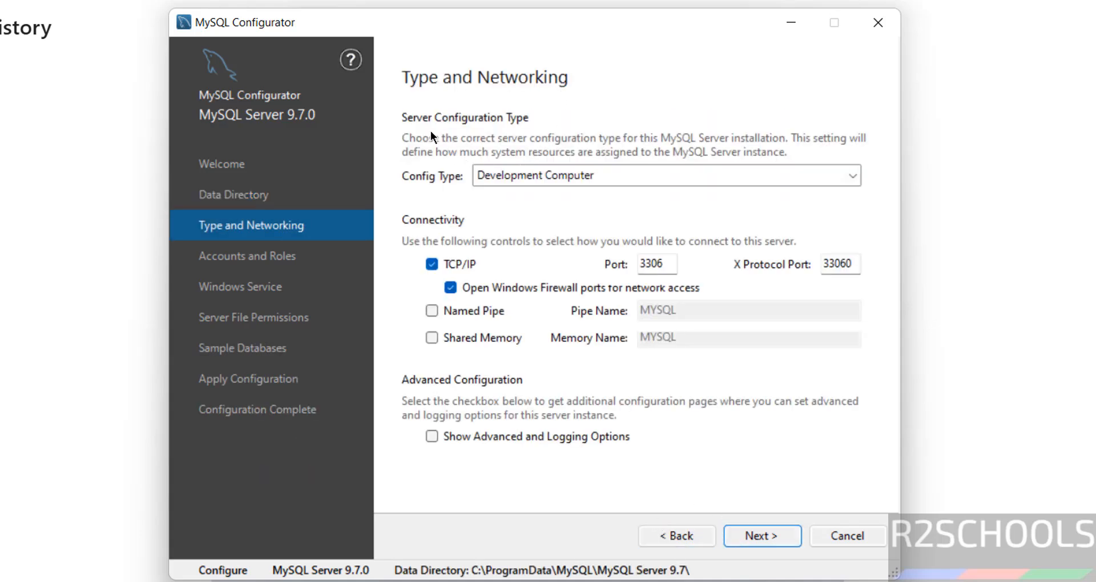
Step: Set Config Type to Server Computer, keep port 3306, and enable Show Advanced and Logging Options
{"action": "left_click", "coordinate": [533, 171]}
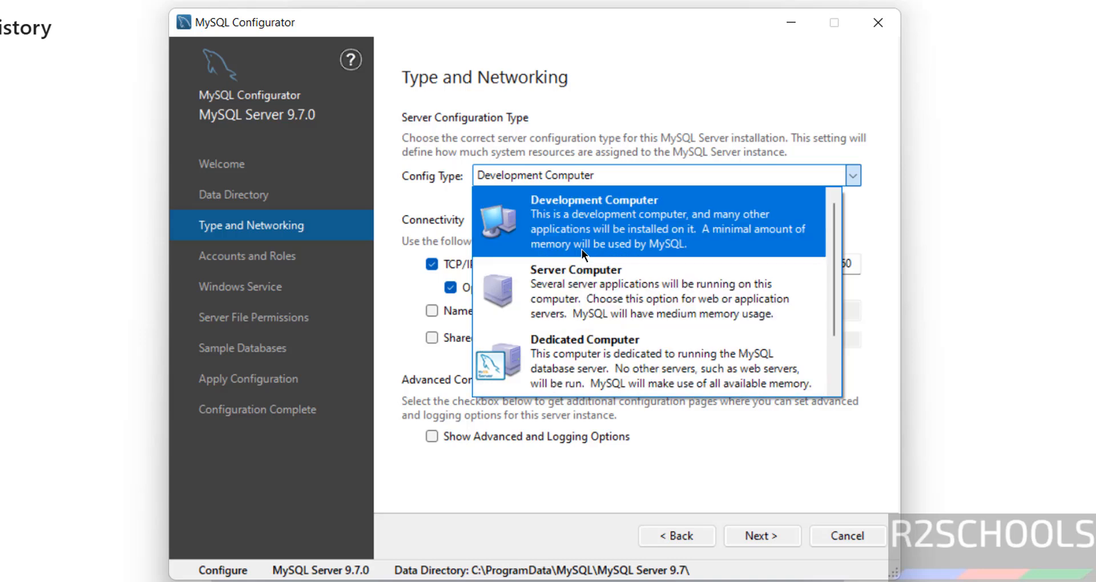
{"action": "left_click", "coordinate": [557, 281]}
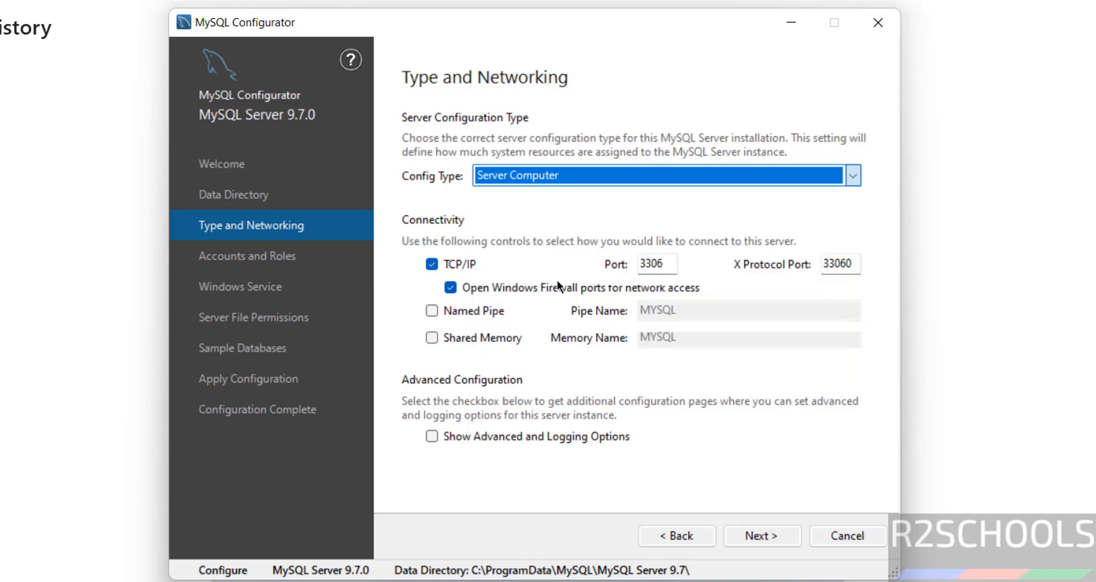
{"action": "left_click_drag", "start_coordinate": [658, 263], "coordinate": [632, 266]}
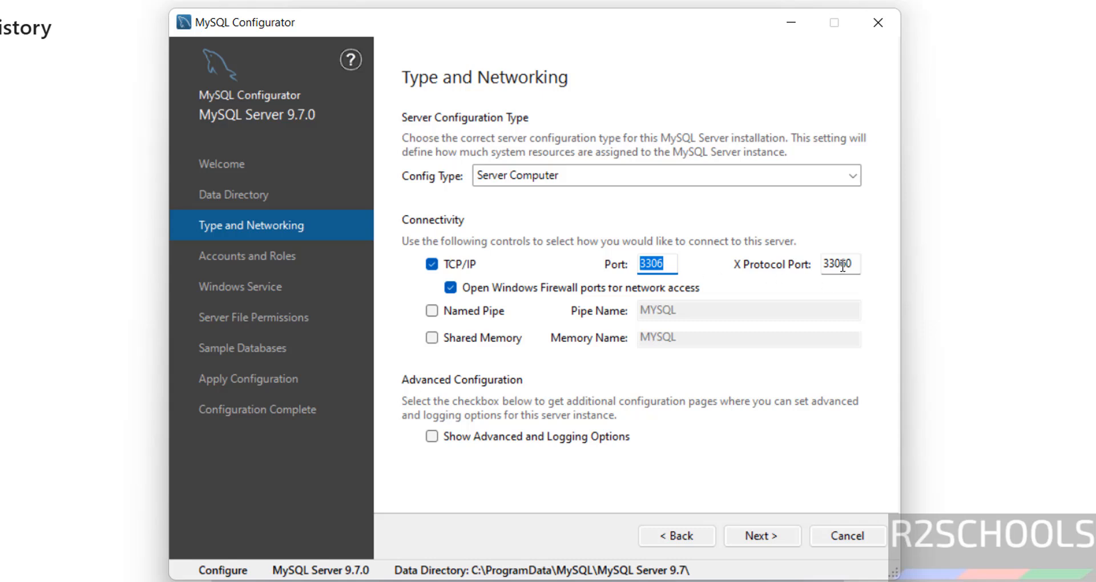
{"action": "left_click", "coordinate": [618, 379]}
{"action": "left_click", "coordinate": [444, 436]}
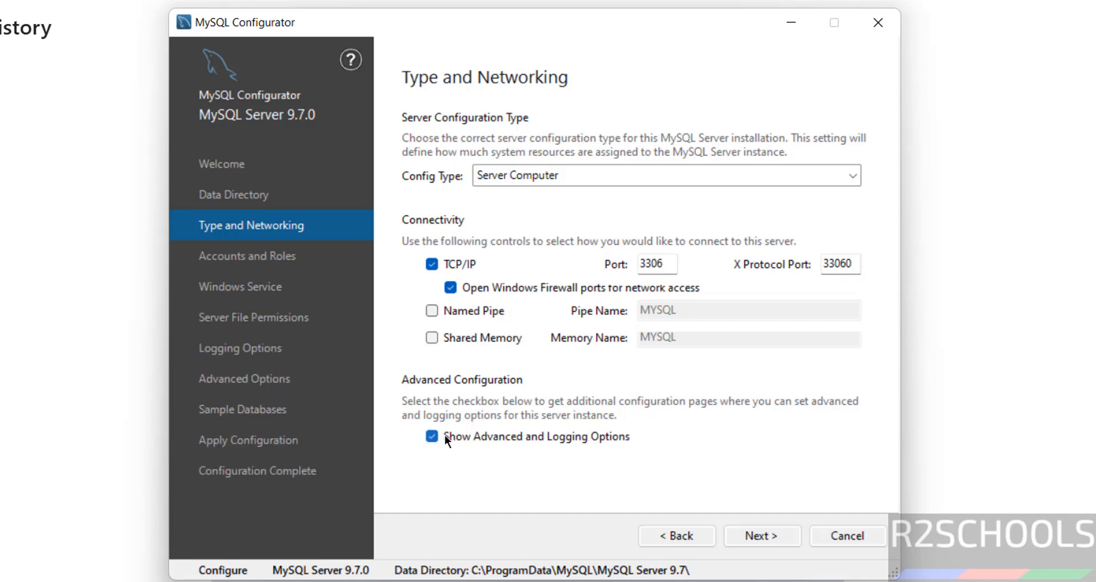
{"action": "left_click", "coordinate": [444, 436]}
{"action": "left_click", "coordinate": [444, 436]}
Step: Enter the root account password and repeat it in the confirmation field
{"action": "left_click", "coordinate": [753, 528]}
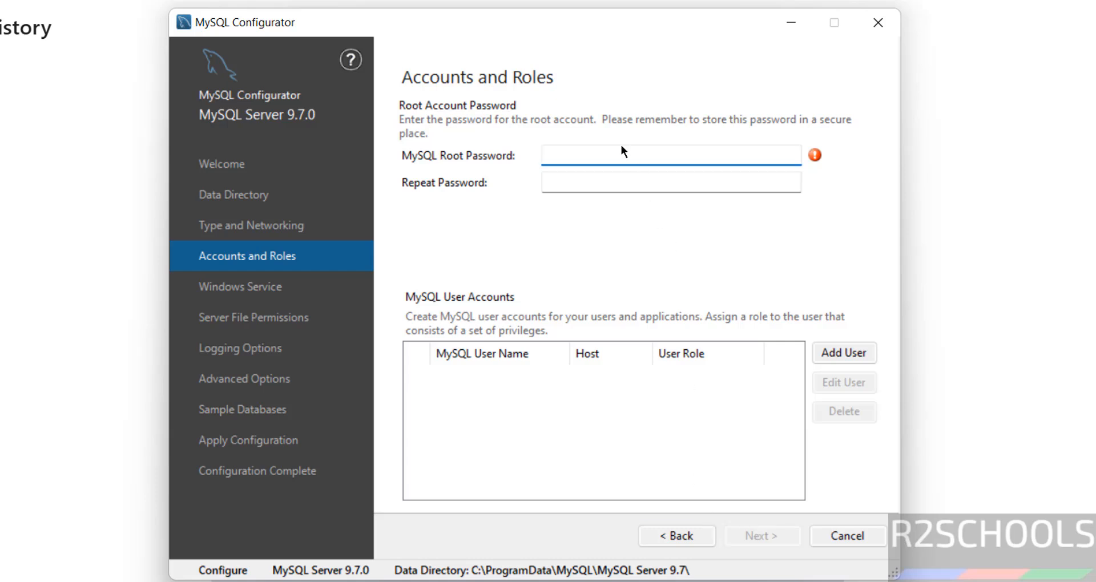
{"action": "type", "text": "•••••••••"}
{"action": "key", "text": "Tab"}
{"action": "type", "text": "•••••••••"}
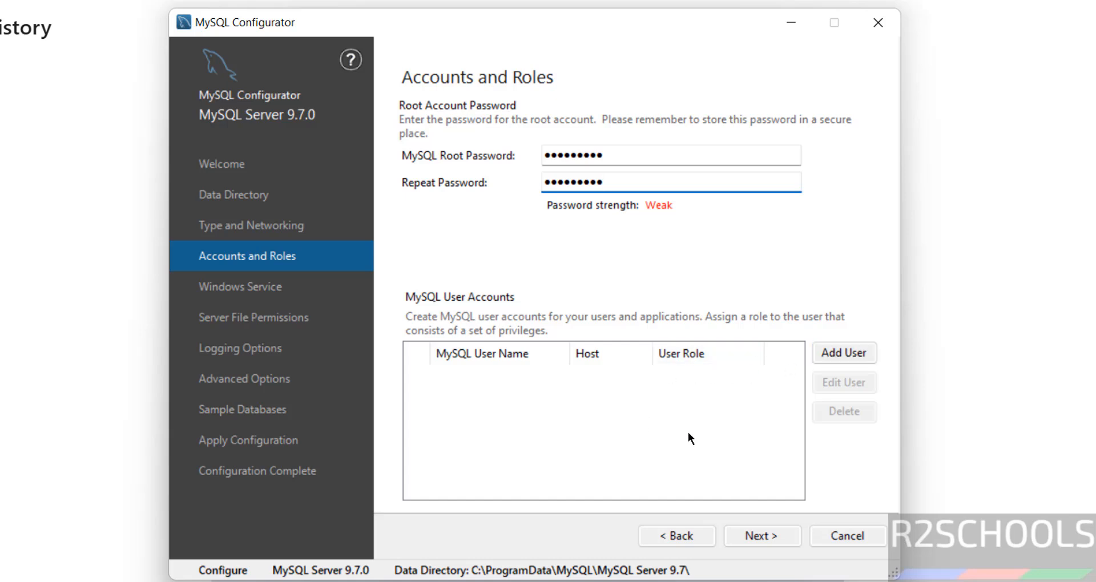
Step: Open Add User with the DB Admin role, then cancel without creating an extra account
{"action": "left_click", "coordinate": [822, 354]}
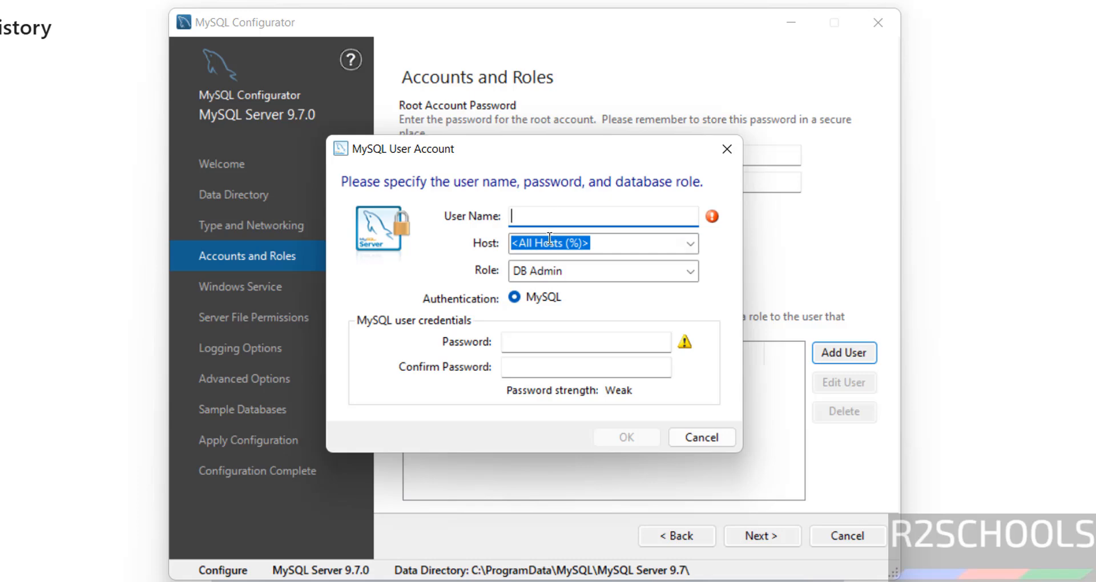
{"action": "left_click", "coordinate": [531, 273]}
{"action": "left_click", "coordinate": [531, 273]}
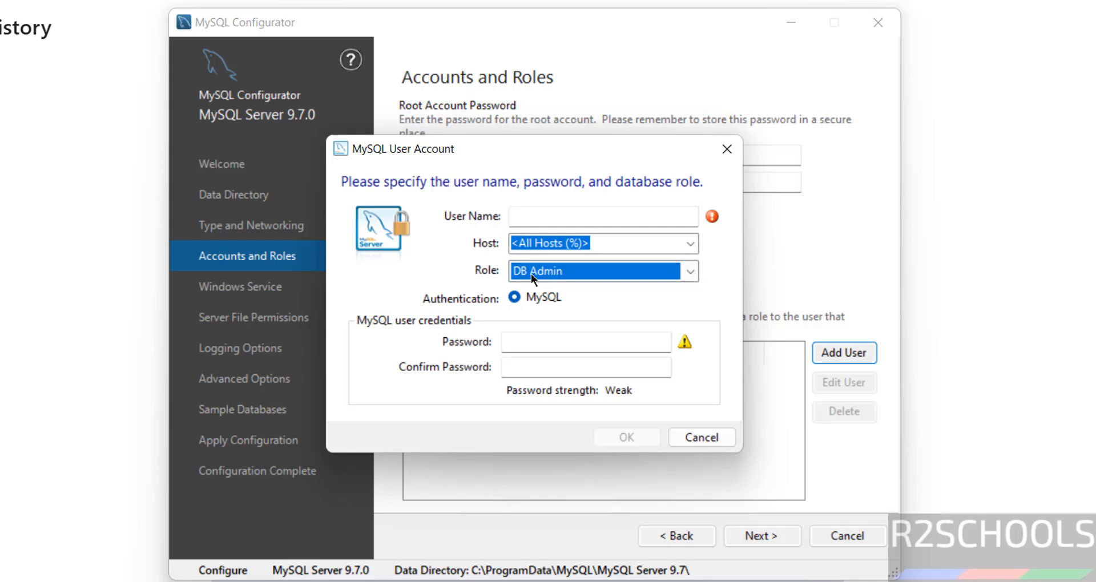
{"action": "left_click", "coordinate": [690, 443]}
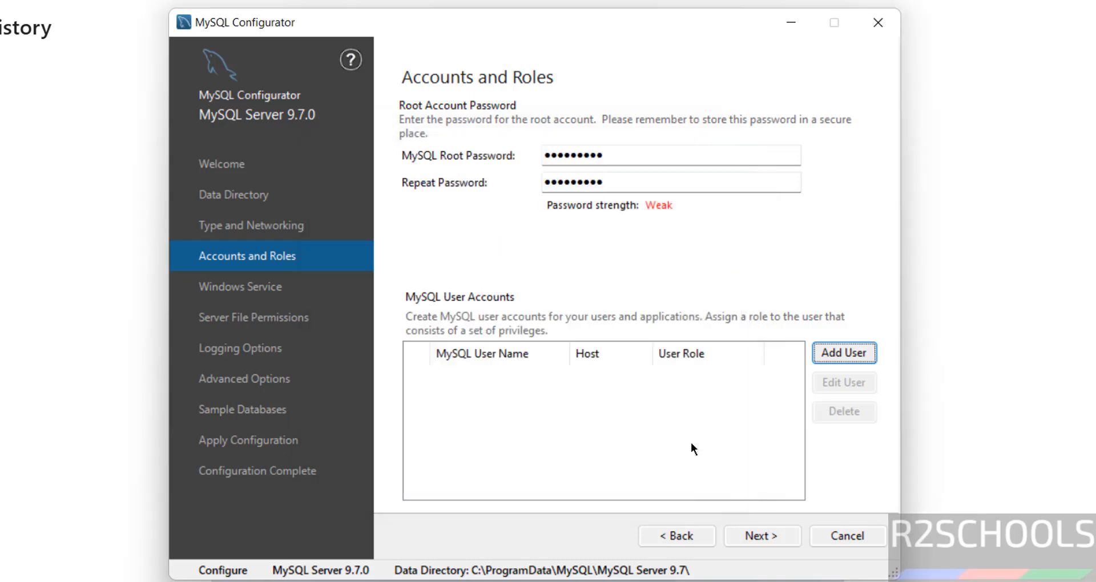
{"action": "left_click", "coordinate": [752, 536]}
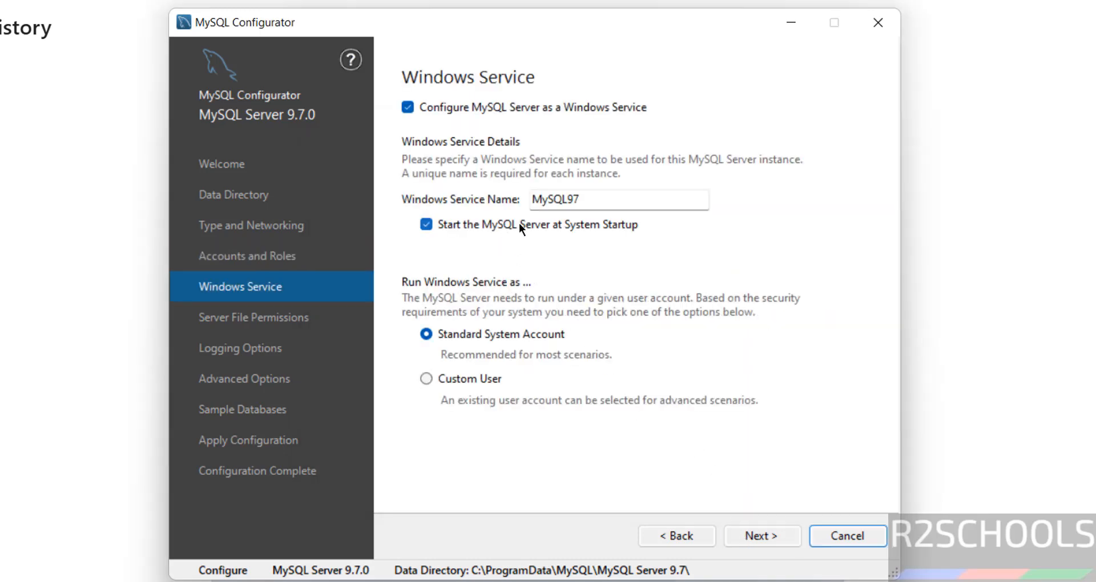
Step: Keep service name MySQL97 and default file permissions, then toggle the General Log option
{"action": "left_click_drag", "start_coordinate": [594, 199], "coordinate": [513, 190]}
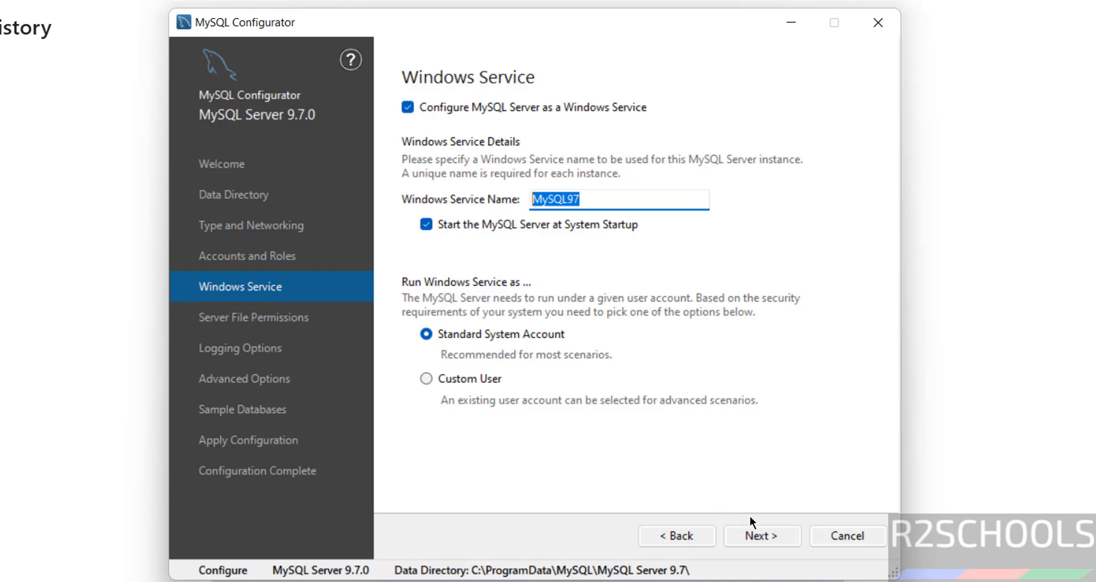
{"action": "left_click", "coordinate": [751, 533]}
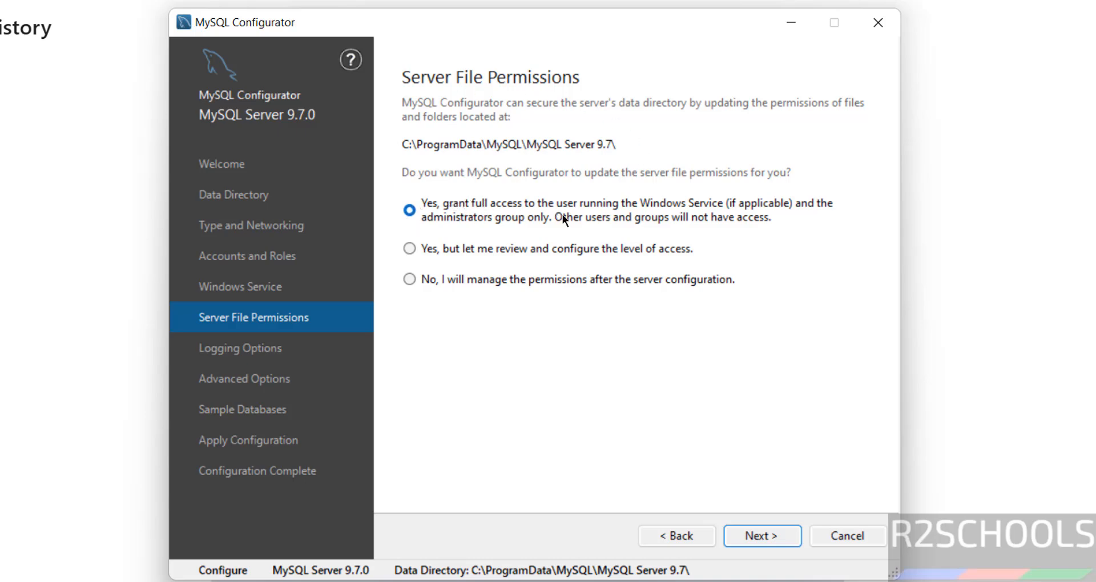
{"action": "left_click", "coordinate": [776, 532]}
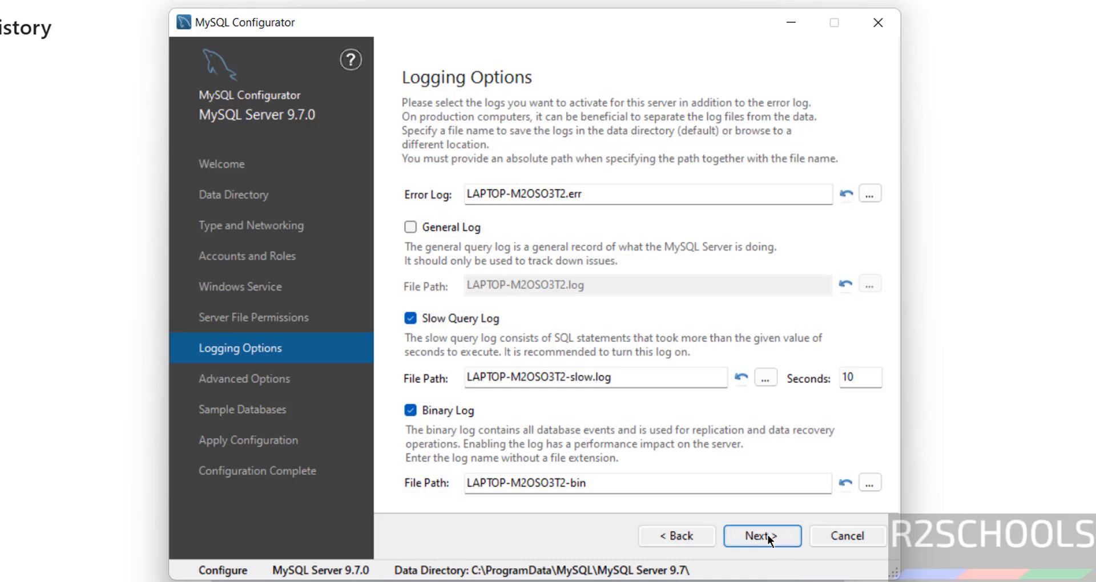
{"action": "left_click", "coordinate": [450, 234]}
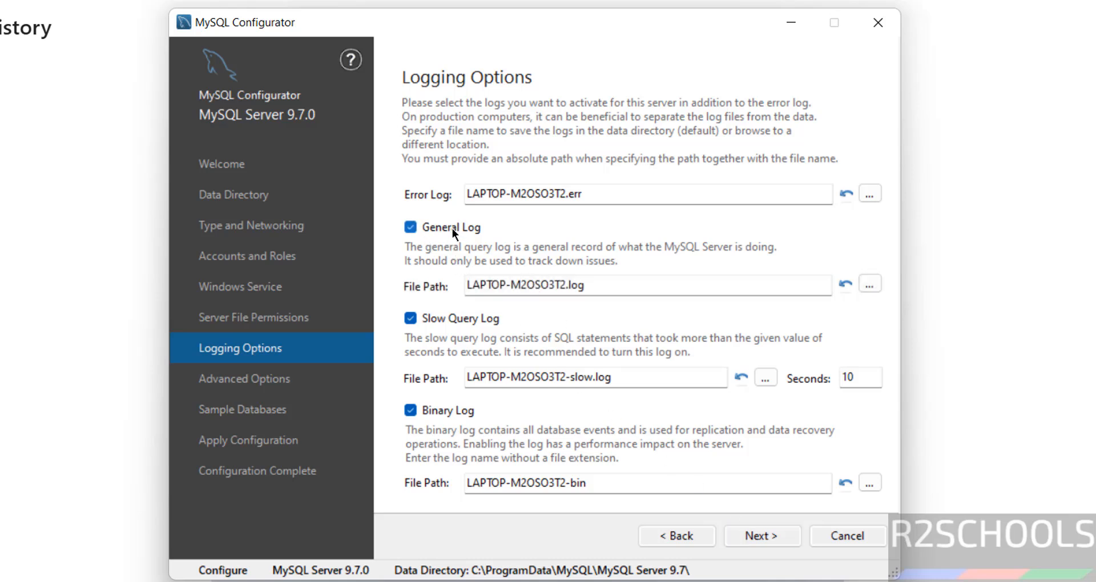
{"action": "left_click", "coordinate": [452, 228]}
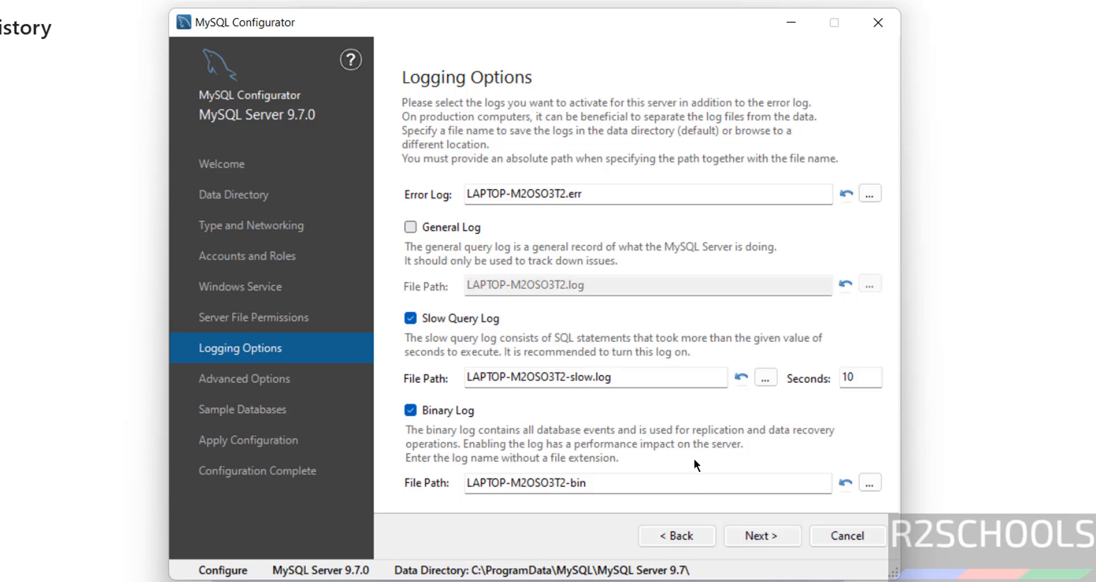
Step: Tick Create Sakila database and proceed to the Apply Configuration step
{"action": "left_click", "coordinate": [757, 534]}
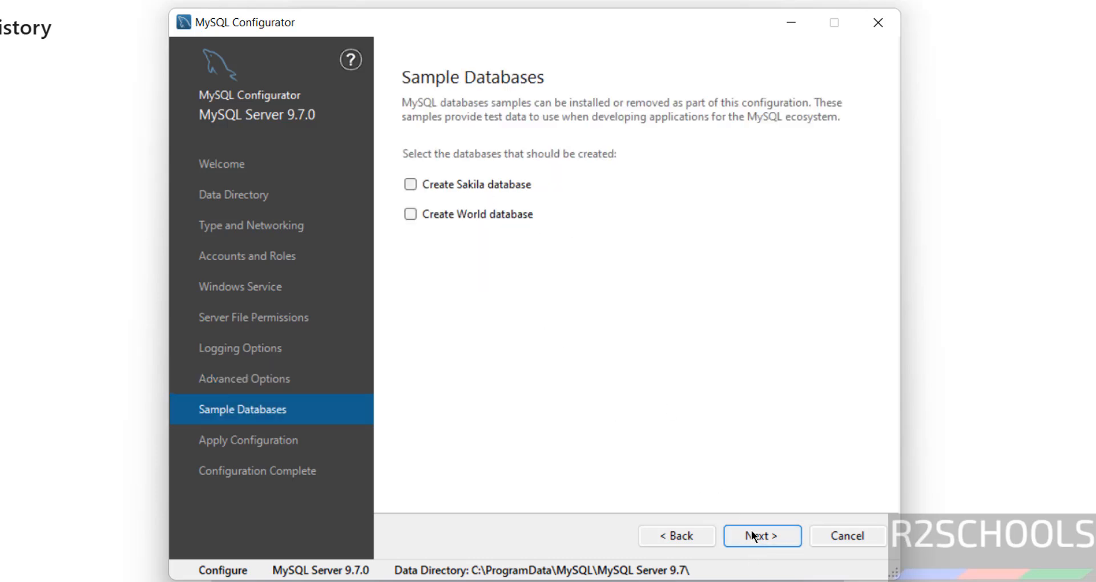
{"action": "left_click", "coordinate": [432, 185]}
{"action": "left_click", "coordinate": [762, 536]}
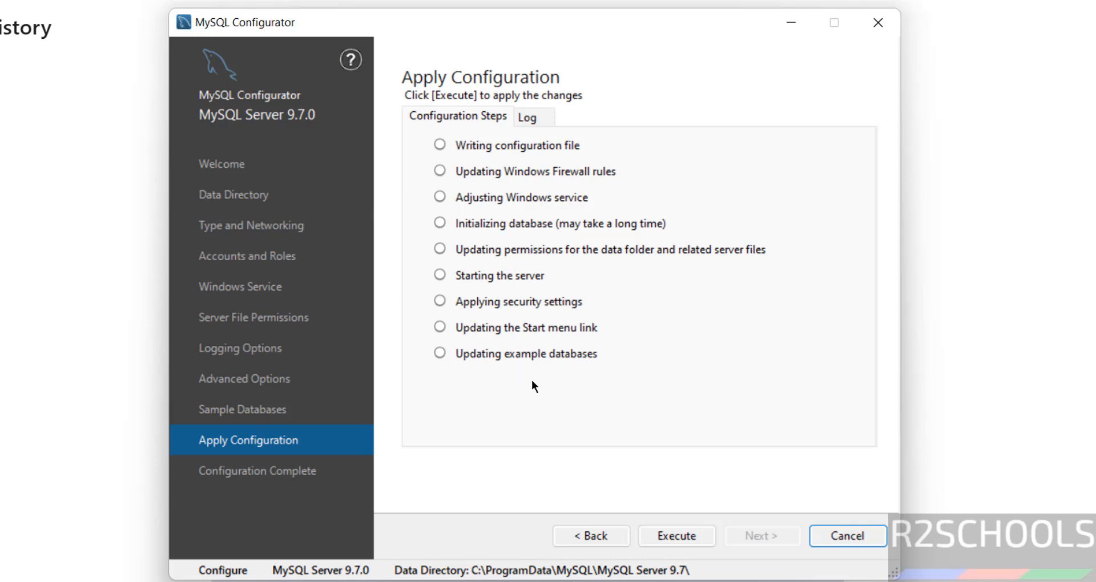
{"action": "left_click", "coordinate": [592, 534]}
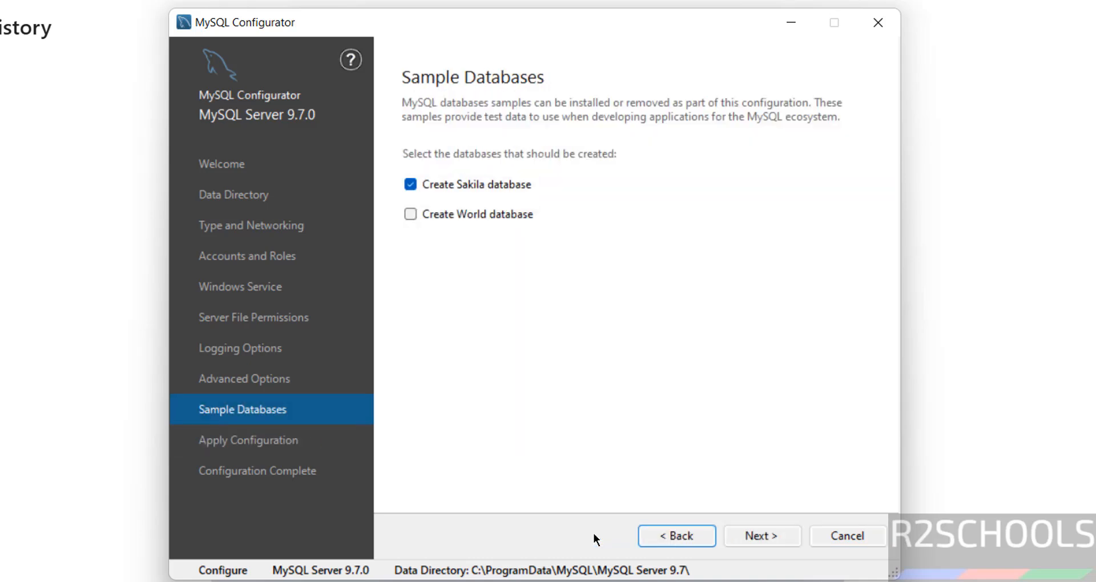
{"action": "left_click", "coordinate": [751, 537]}
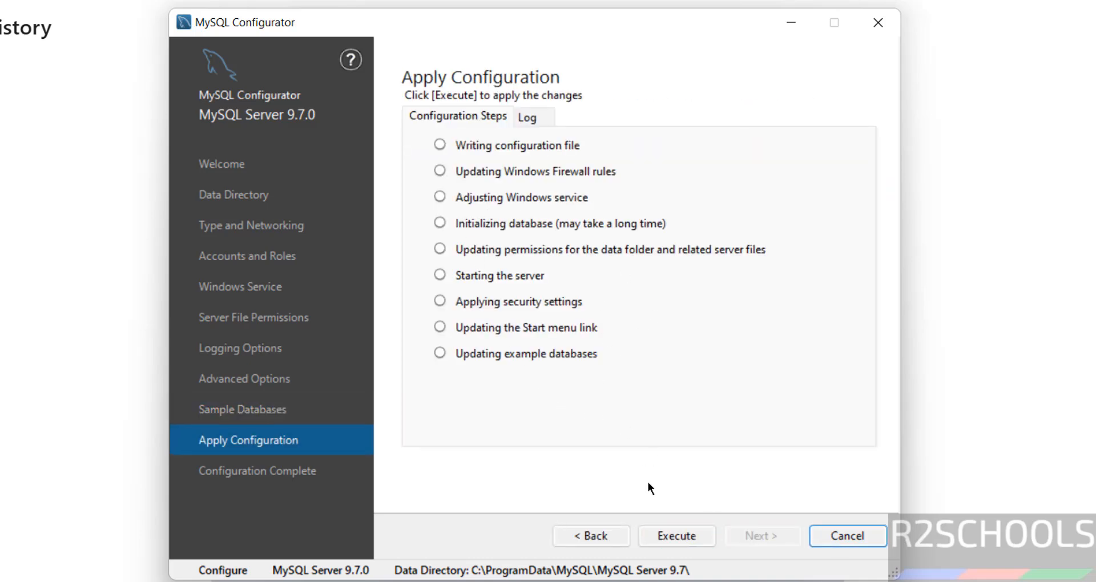
Step: Execute all configuration steps, then finish and close the configurator
{"action": "left_click", "coordinate": [680, 540]}
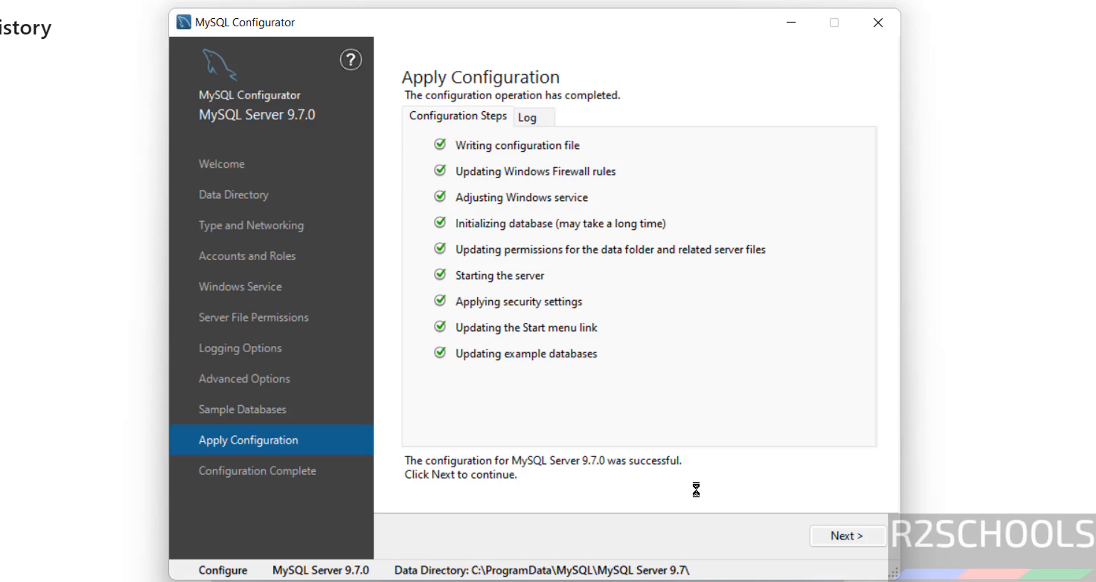
{"action": "left_click", "coordinate": [835, 536]}
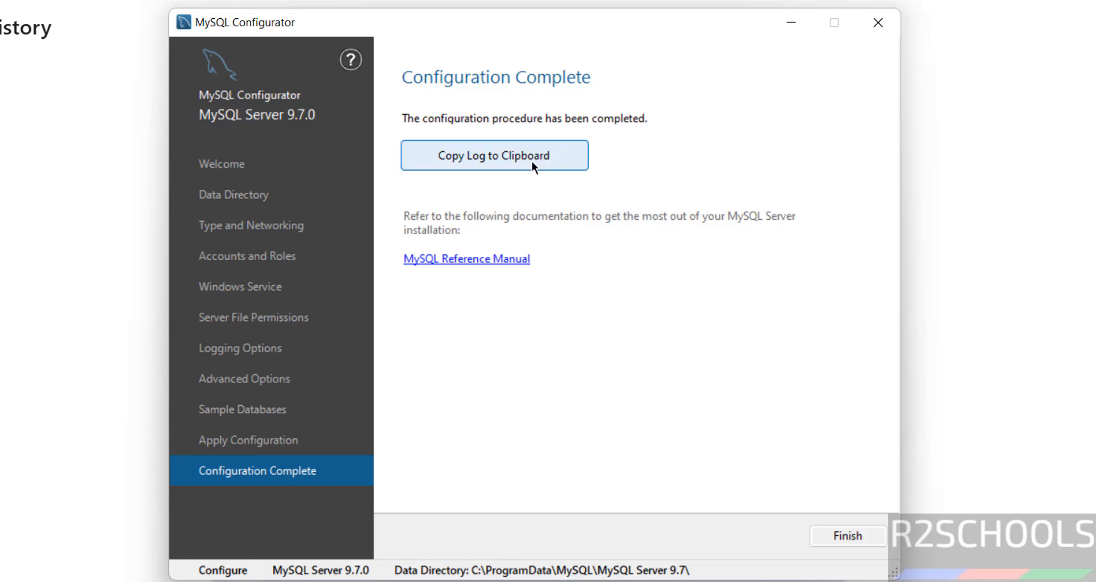
{"action": "left_click", "coordinate": [858, 535]}
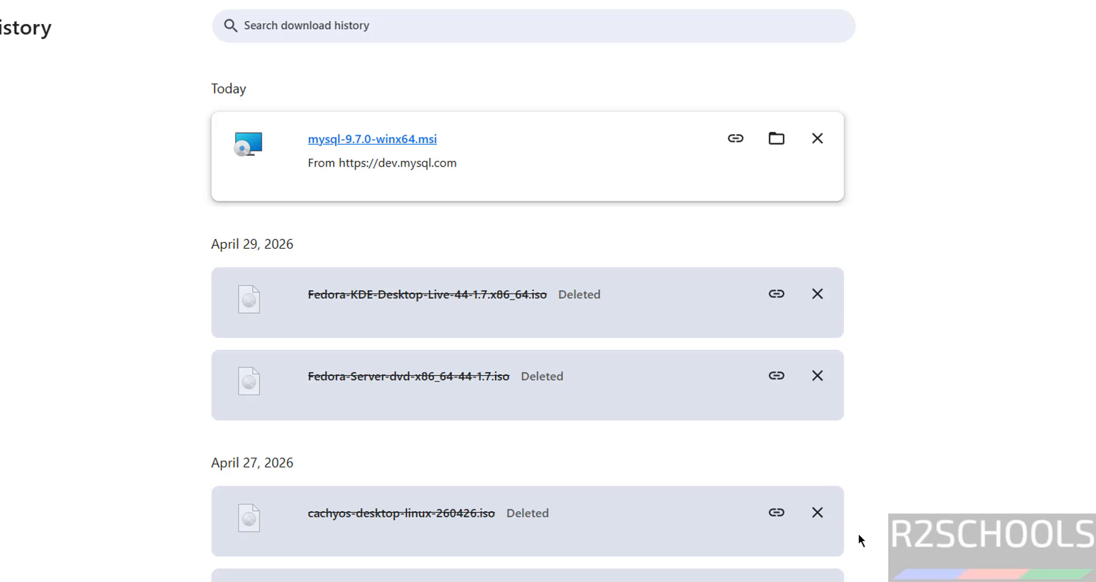
Step: Launch MySQL 9.7 Command Line Client from the MySQL folder under All apps
{"action": "key", "text": "super"}
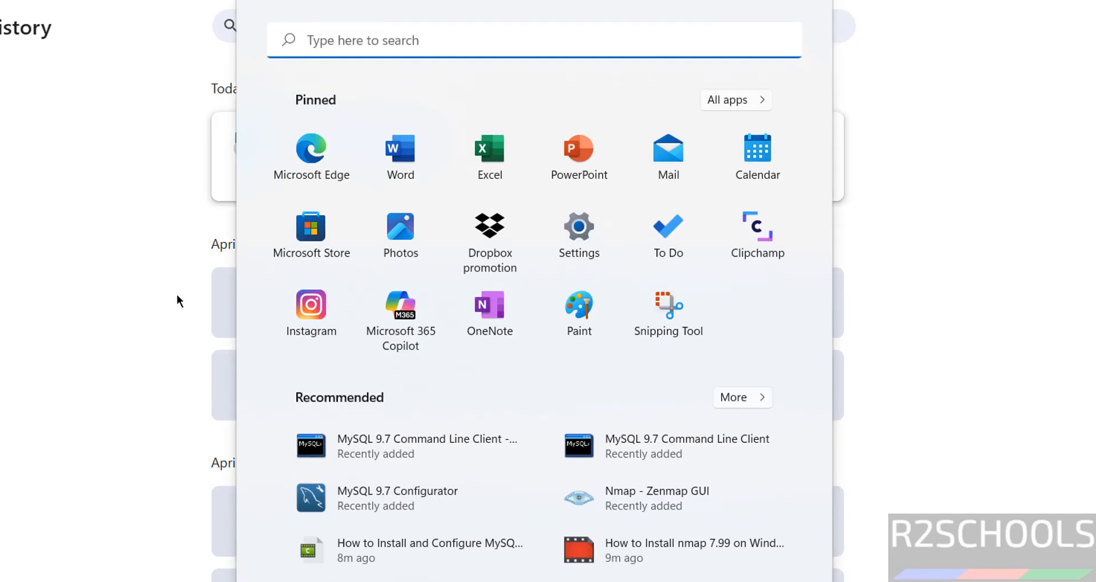
{"action": "left_click", "coordinate": [726, 101]}
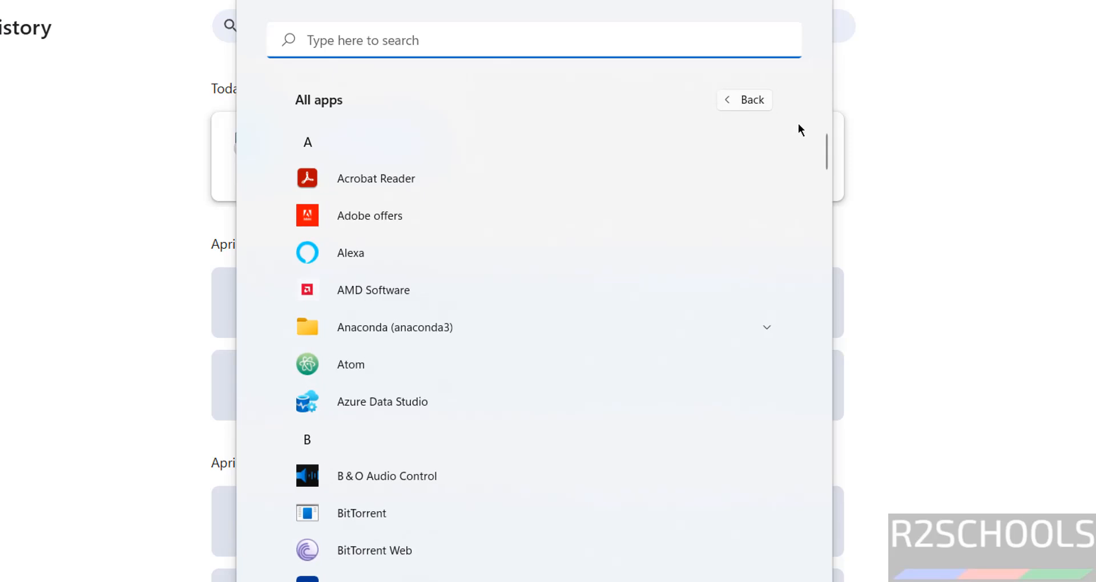
{"action": "left_click_drag", "start_coordinate": [827, 152], "coordinate": [791, 385]}
{"action": "left_click", "coordinate": [485, 427]}
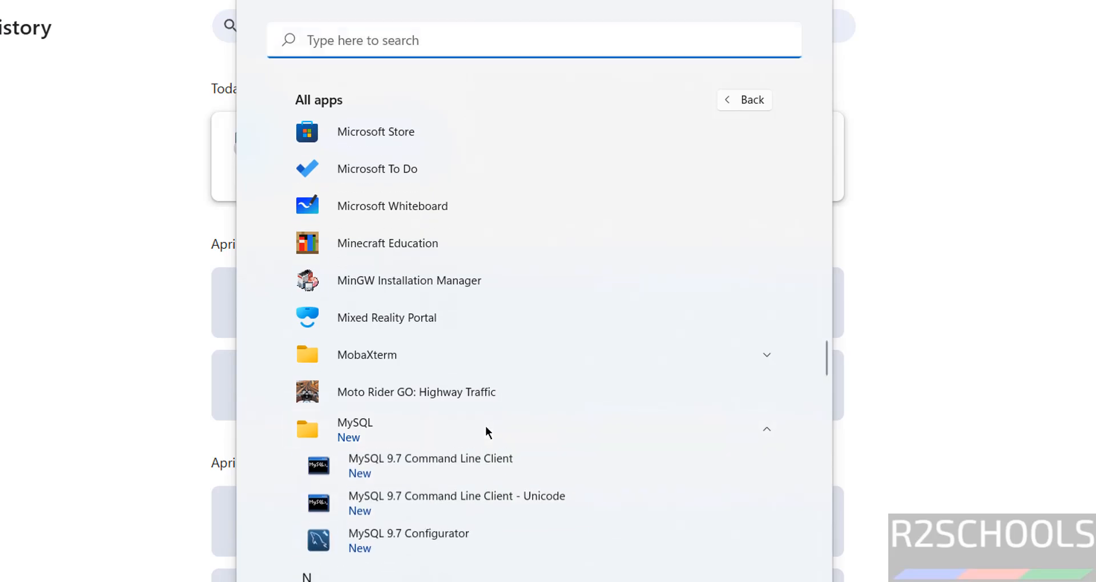
{"action": "left_click", "coordinate": [448, 461]}
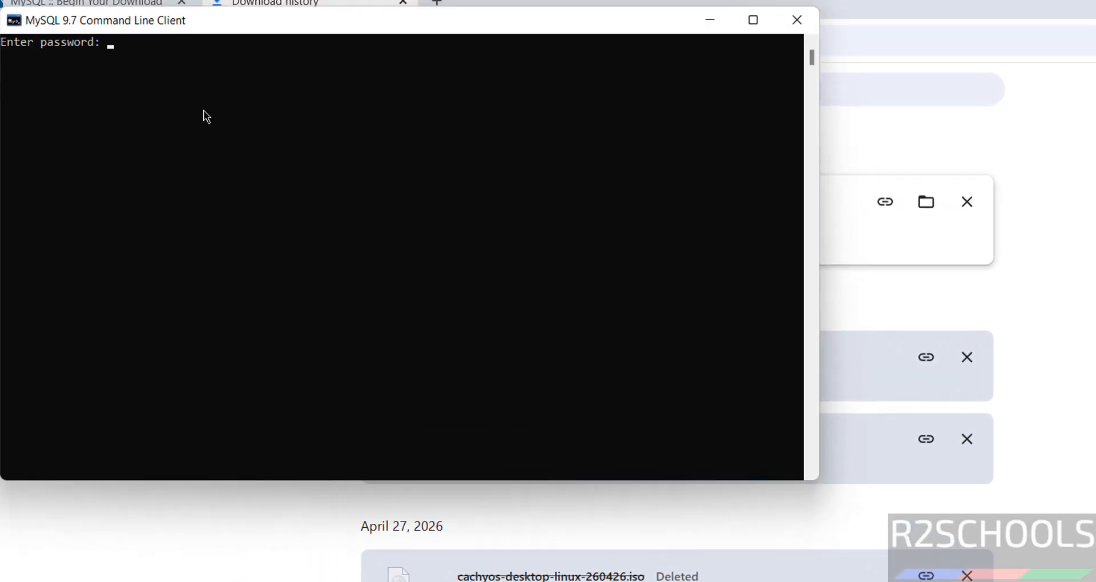
Step: Log in with the root password and set the console font to size 20 bold
{"action": "type", "text": "*********"}
{"action": "key", "text": "Return"}
{"action": "left_click", "coordinate": [13, 21]}
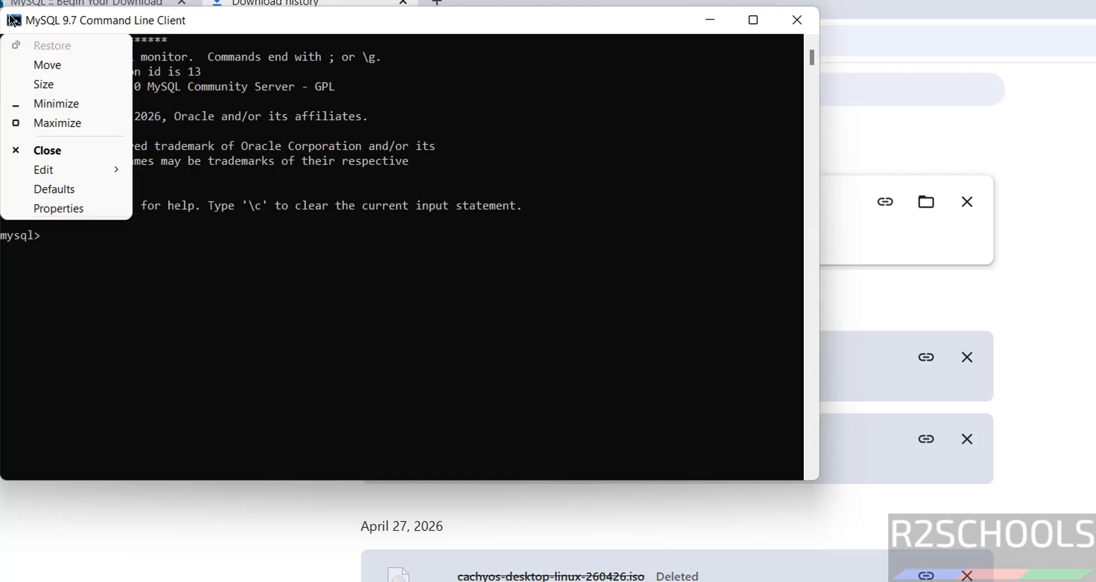
{"action": "left_click", "coordinate": [63, 209]}
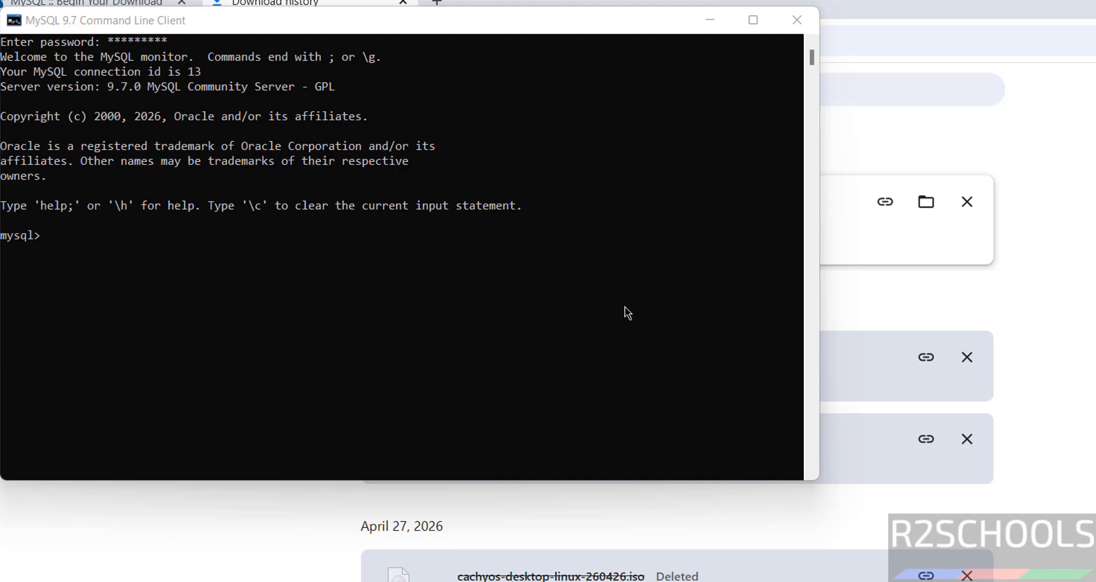
{"action": "left_click", "coordinate": [66, 149]}
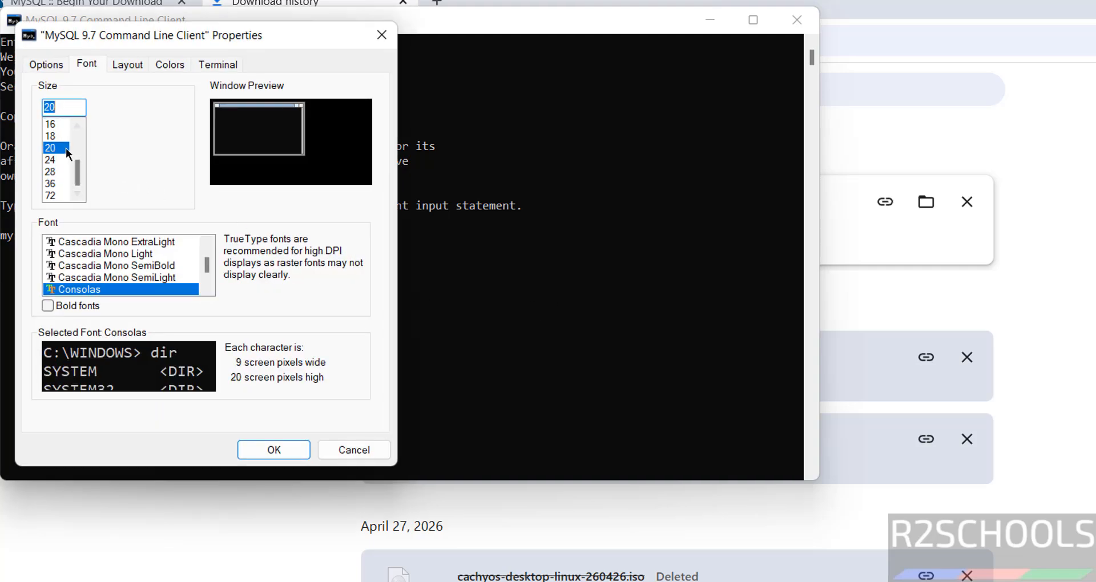
{"action": "left_click", "coordinate": [64, 307]}
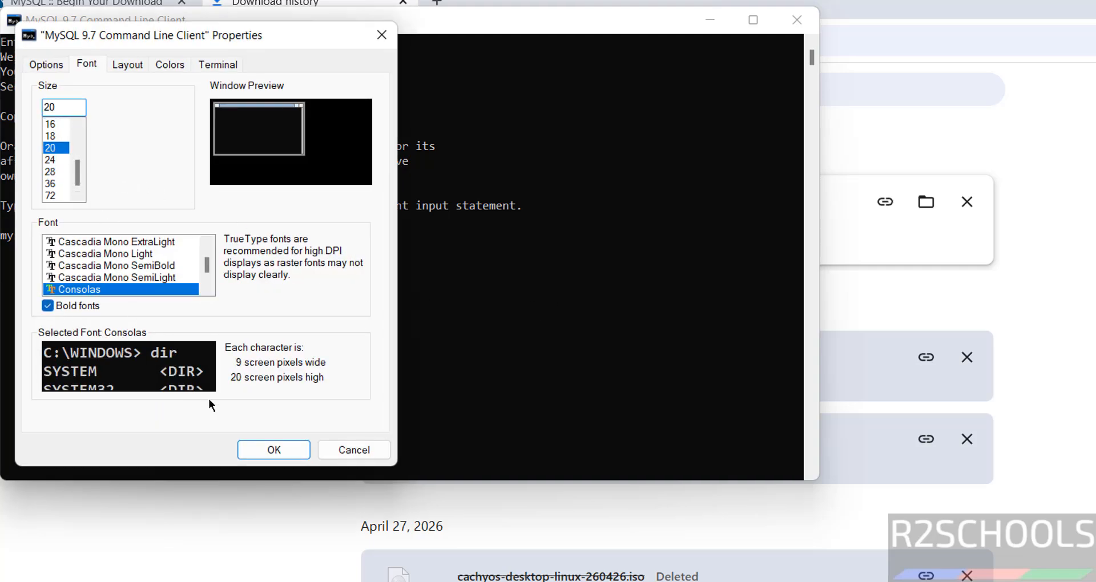
{"action": "left_click", "coordinate": [266, 457]}
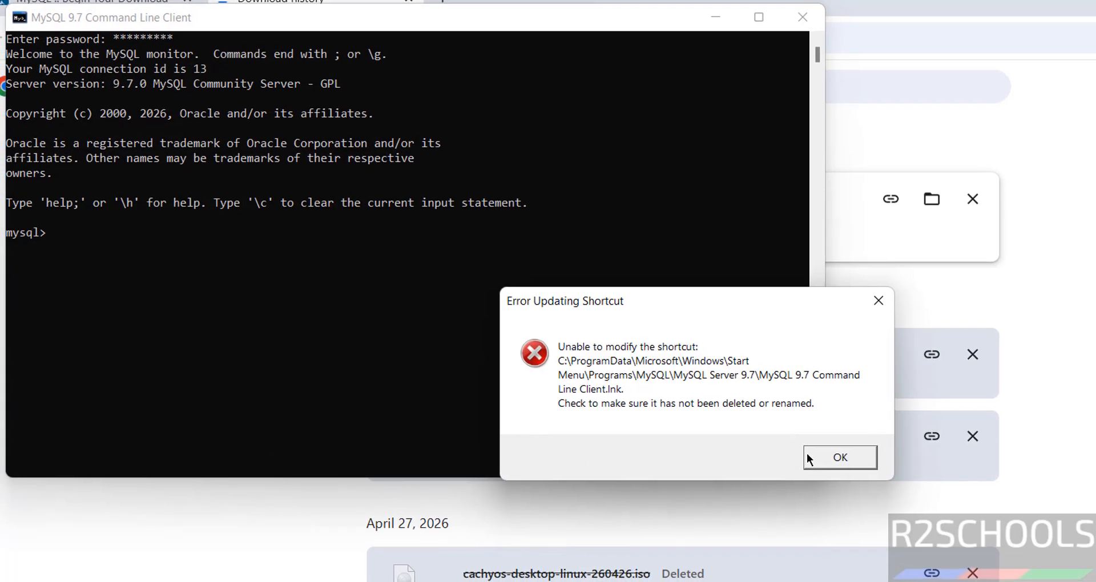
{"action": "left_click", "coordinate": [835, 460]}
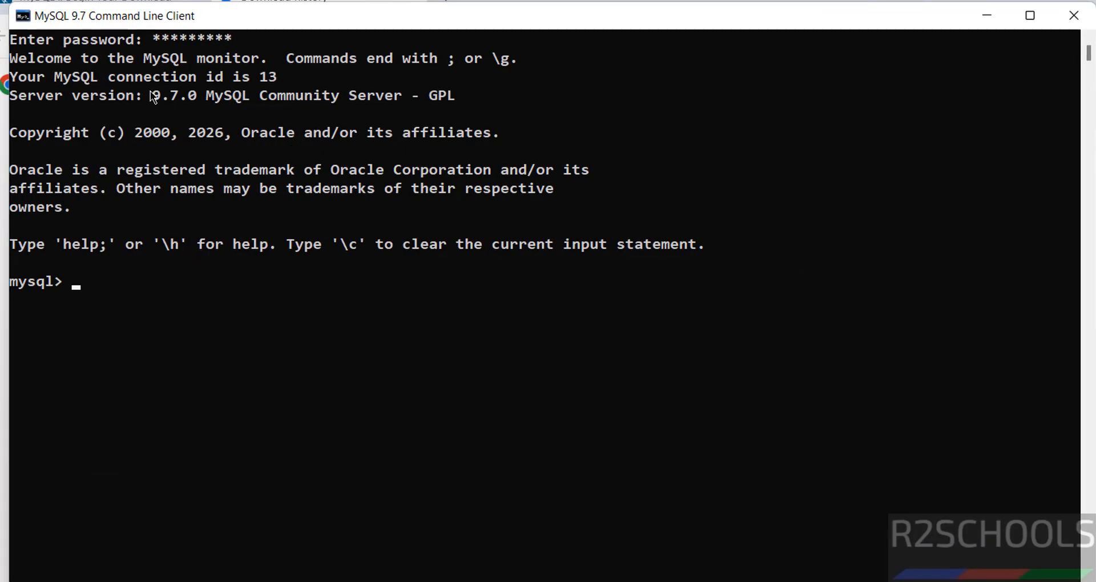
Step: Run select version(); to confirm 9.7.0, then show databases; to list the five databases including sakila
{"action": "left_click_drag", "start_coordinate": [151, 95], "coordinate": [187, 97]}
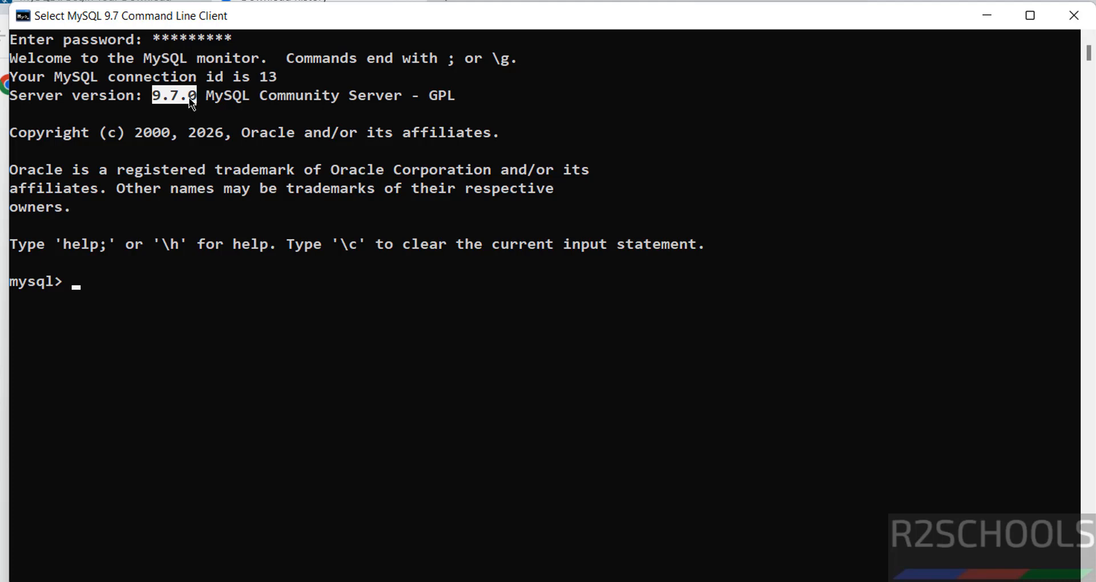
{"action": "left_click", "coordinate": [341, 409]}
{"action": "type", "text": "sele"}
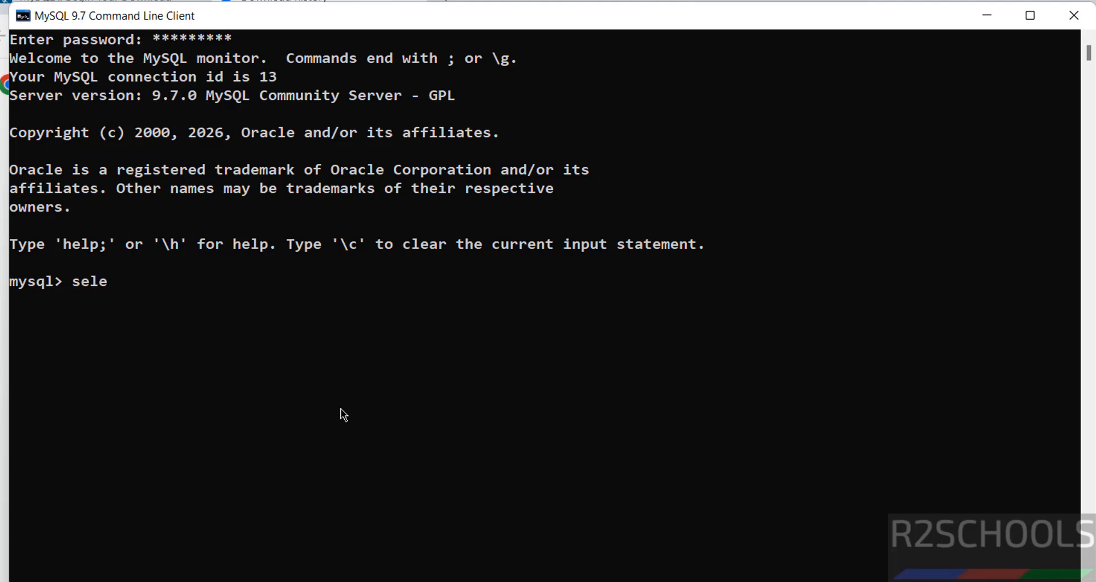
{"action": "type", "text": "ct version"}
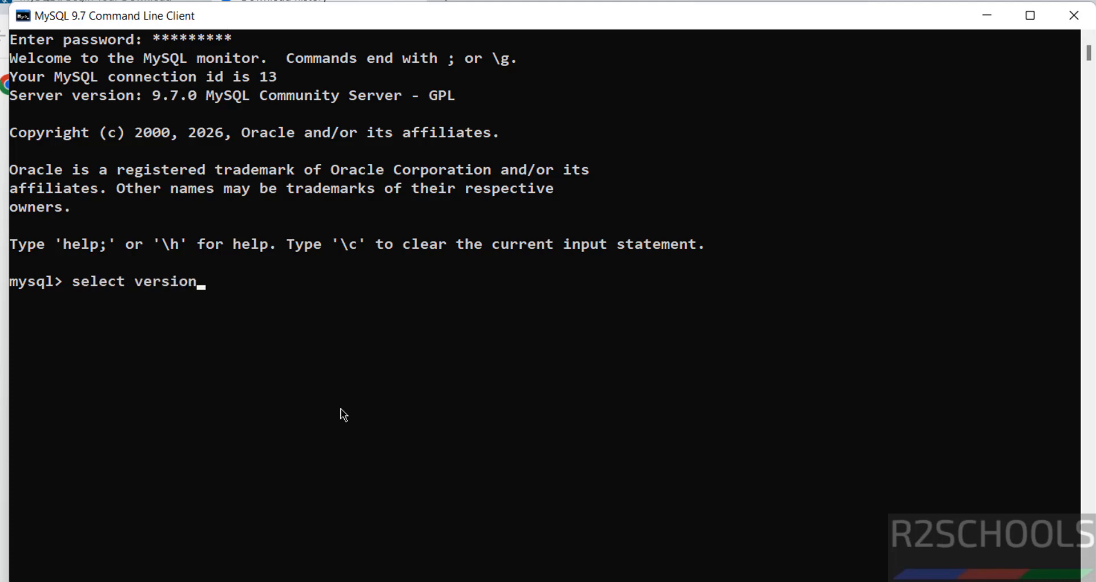
{"action": "type", "text": "();"}
{"action": "key", "text": "Return"}
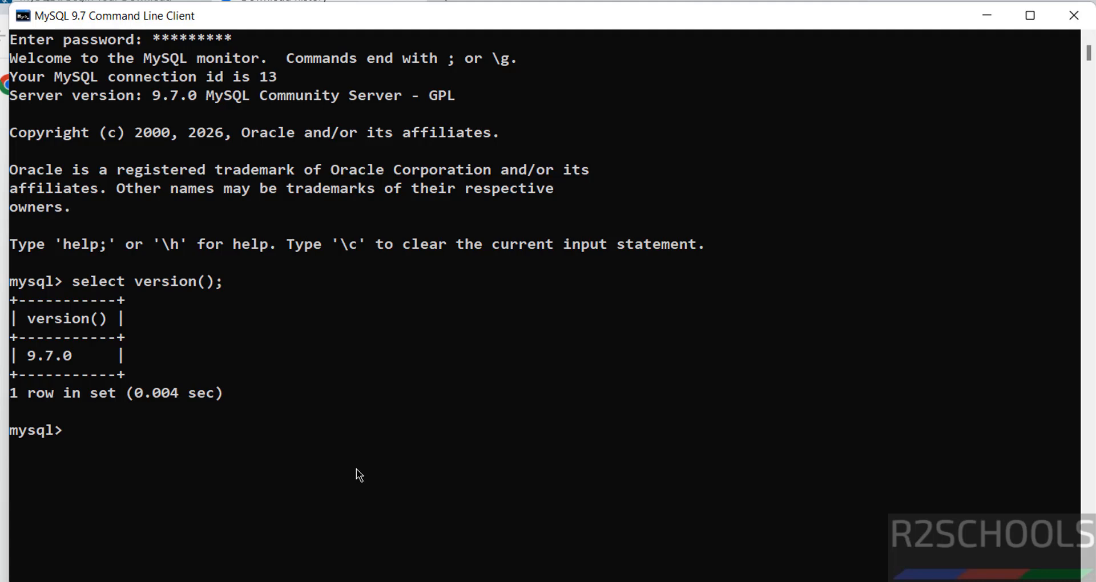
{"action": "type", "text": "show database"}
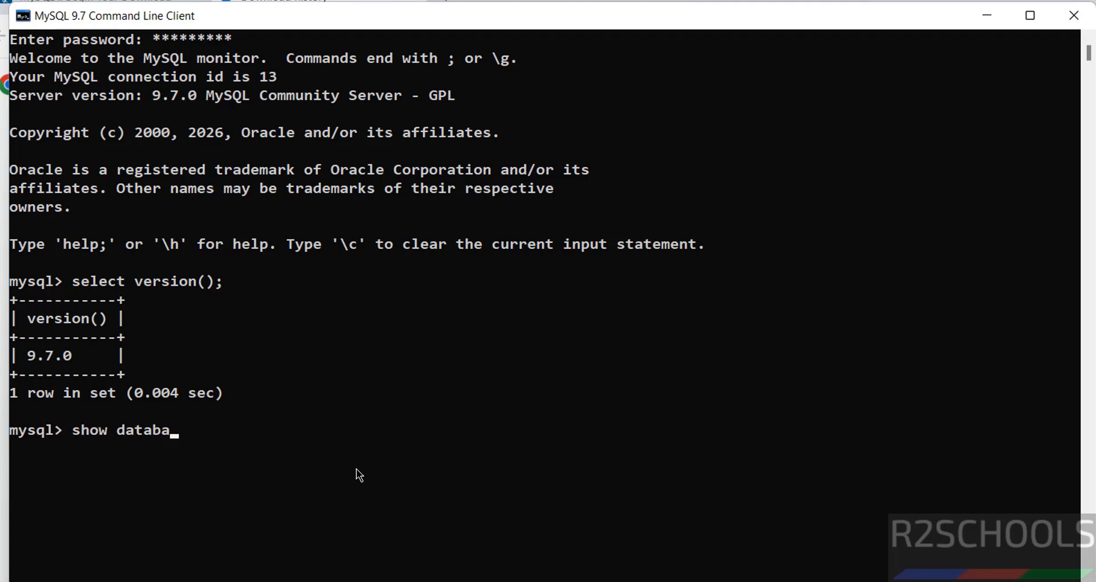
{"action": "type", "text": "s;"}
{"action": "key", "text": "Return"}
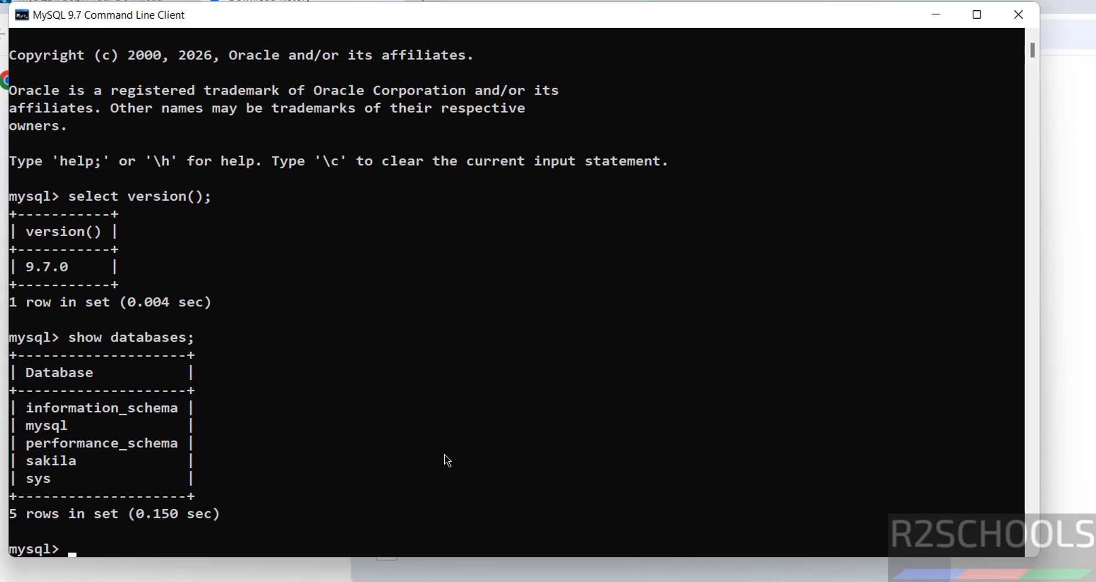
Step: Create the bank database and re-run show databases; to see it listed
{"action": "type", "text": "create databa"}
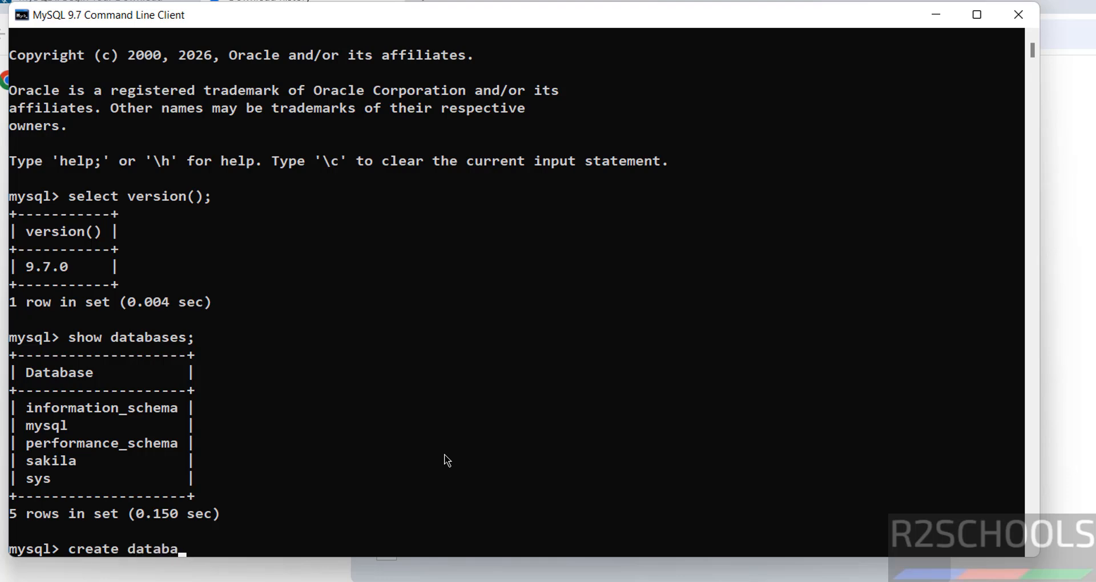
{"action": "type", "text": "se bank;"}
{"action": "key", "text": "Return"}
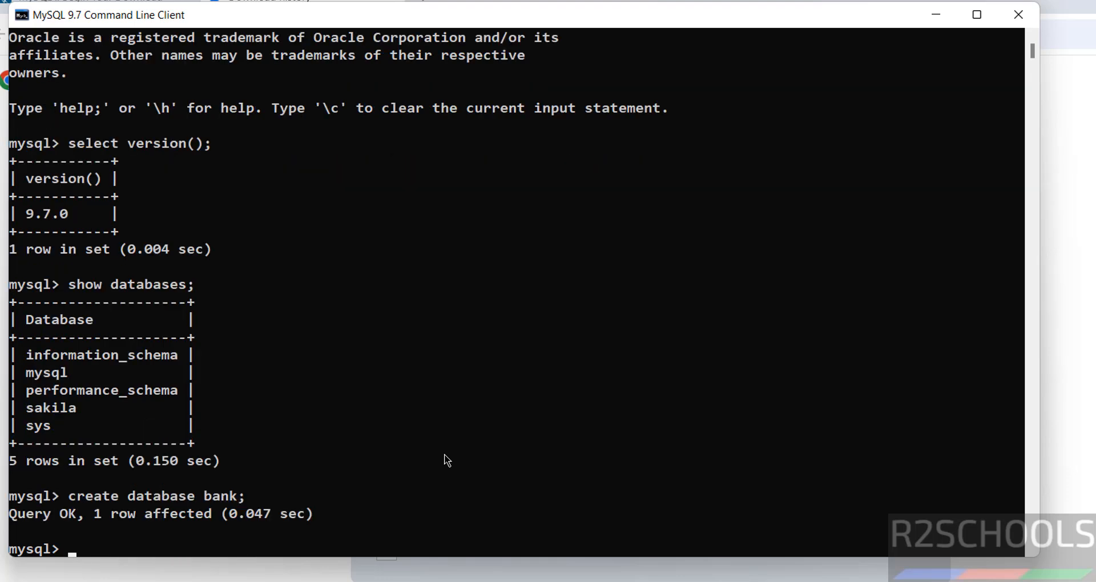
{"action": "key", "text": "Up"}
{"action": "key", "text": "Up"}
{"action": "key", "text": "Return"}
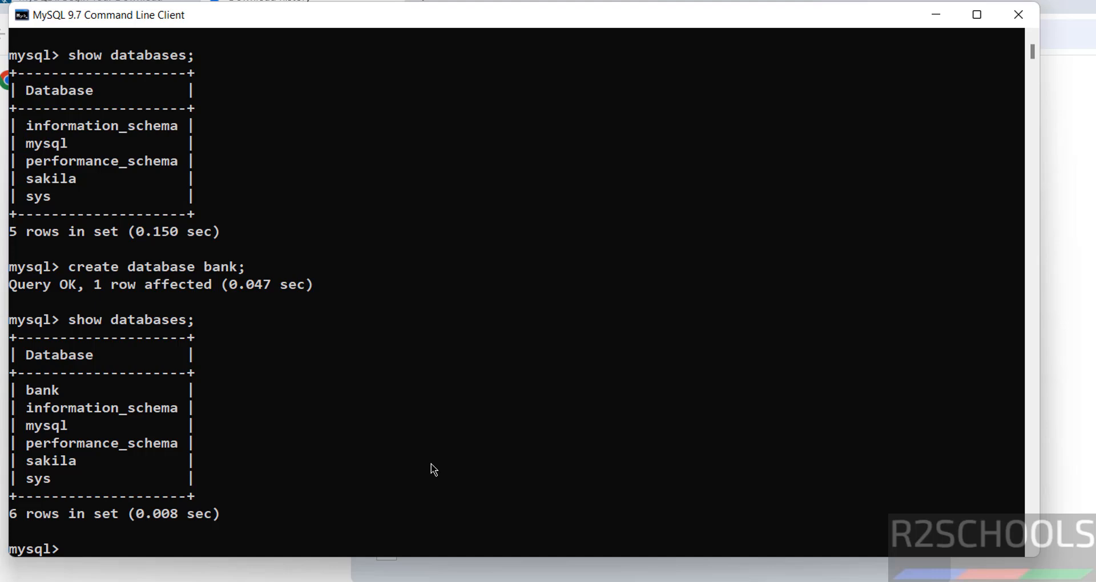
Step: Switch to bank with use bank; and confirm show tables; returns an empty set
{"action": "type", "text": "use bank;"}
{"action": "key", "text": "Return"}
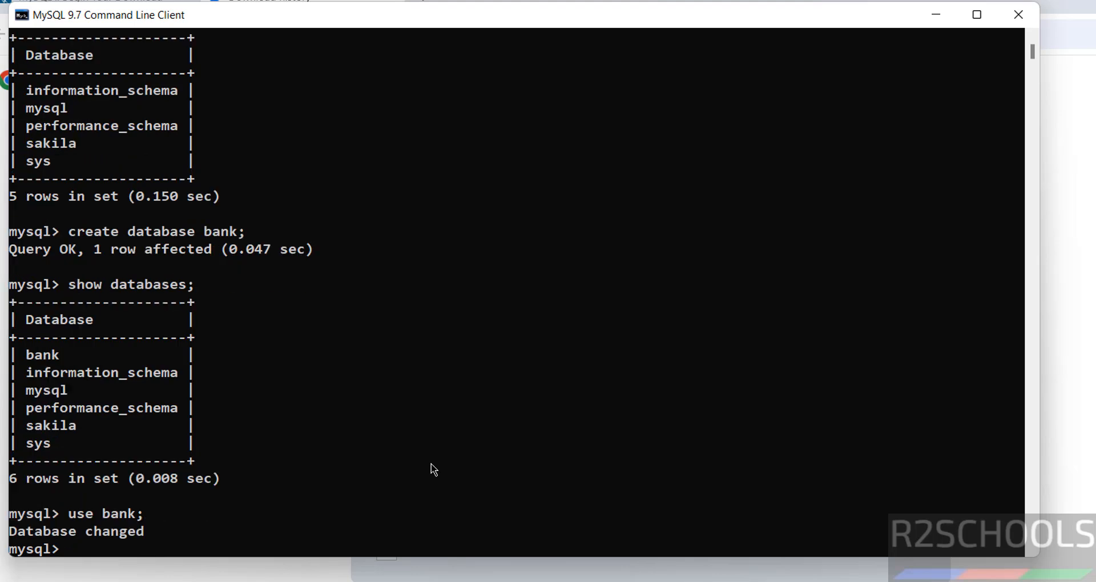
{"action": "type", "text": "show tables;"}
{"action": "key", "text": "Return"}
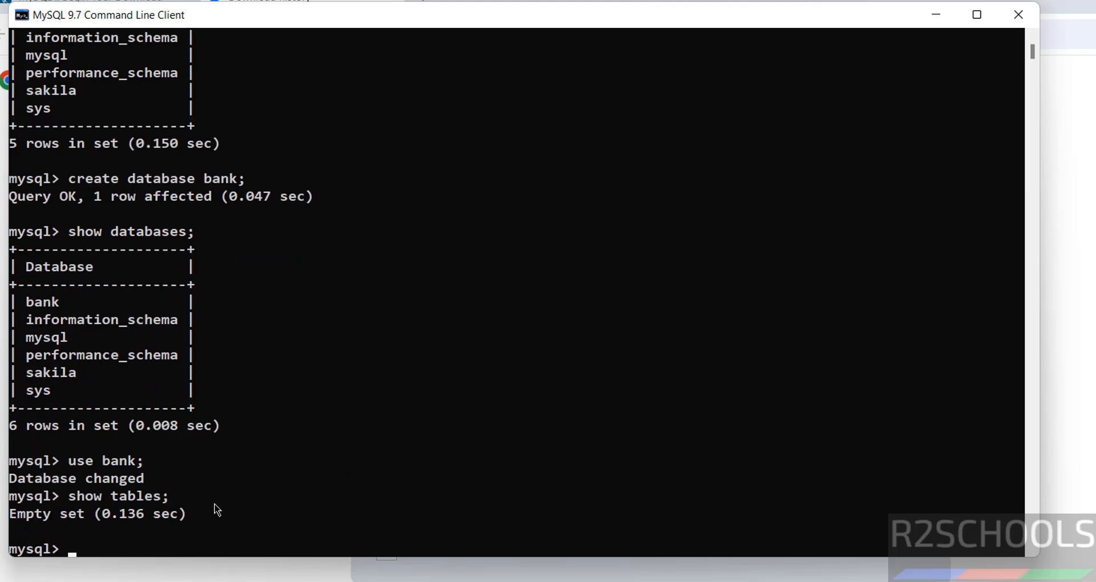
Step: Create table customer(cno int primary key, cname varchar(100) not null) and confirm it with show tables;
{"action": "type", "text": "create table customer("}
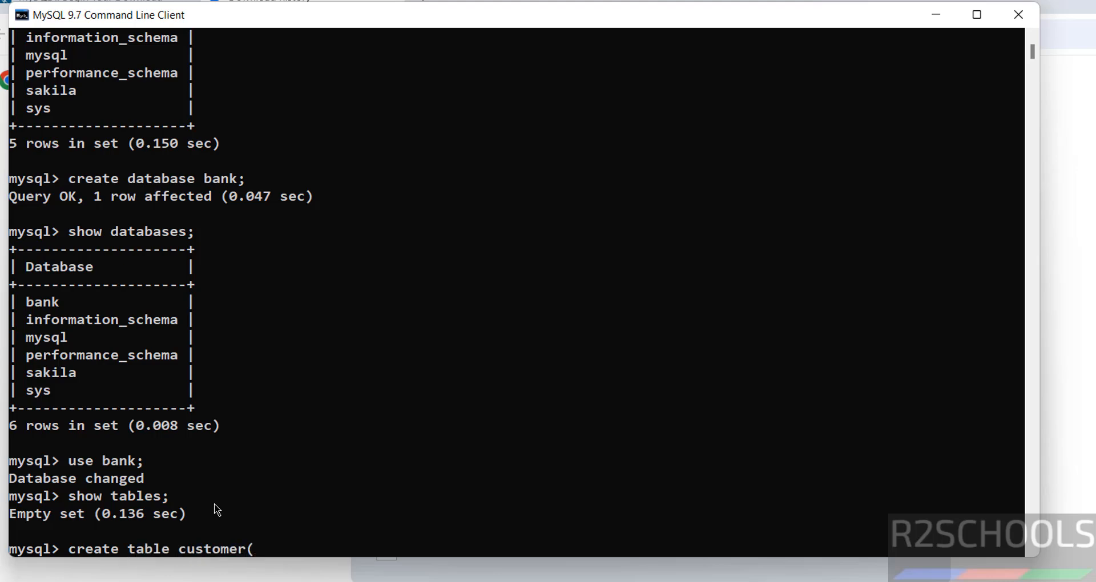
{"action": "type", "text": "cno int prim"}
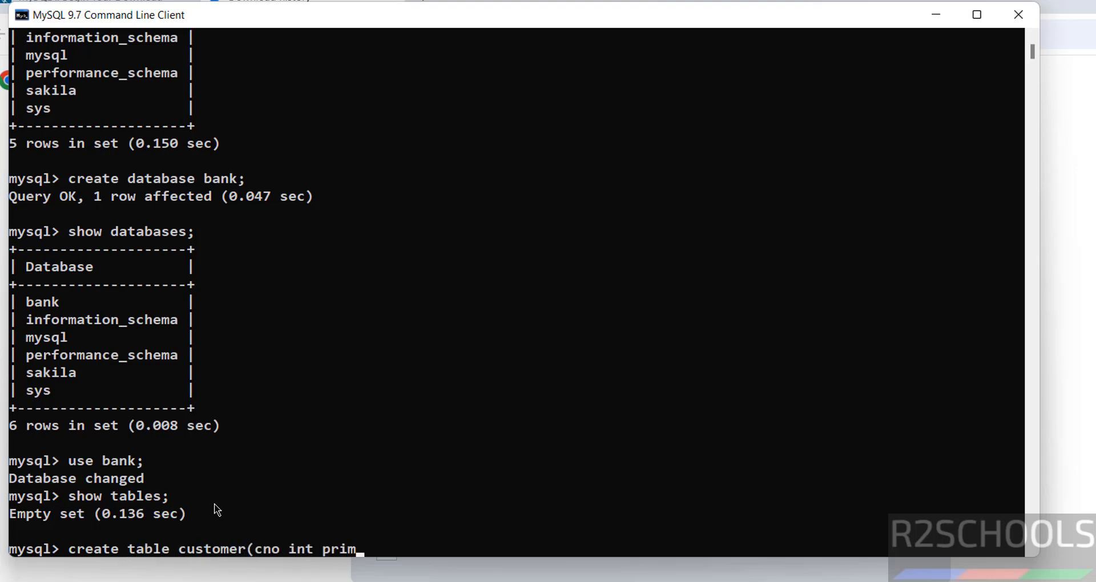
{"action": "type", "text": "ary key, cname varchar(100) n"}
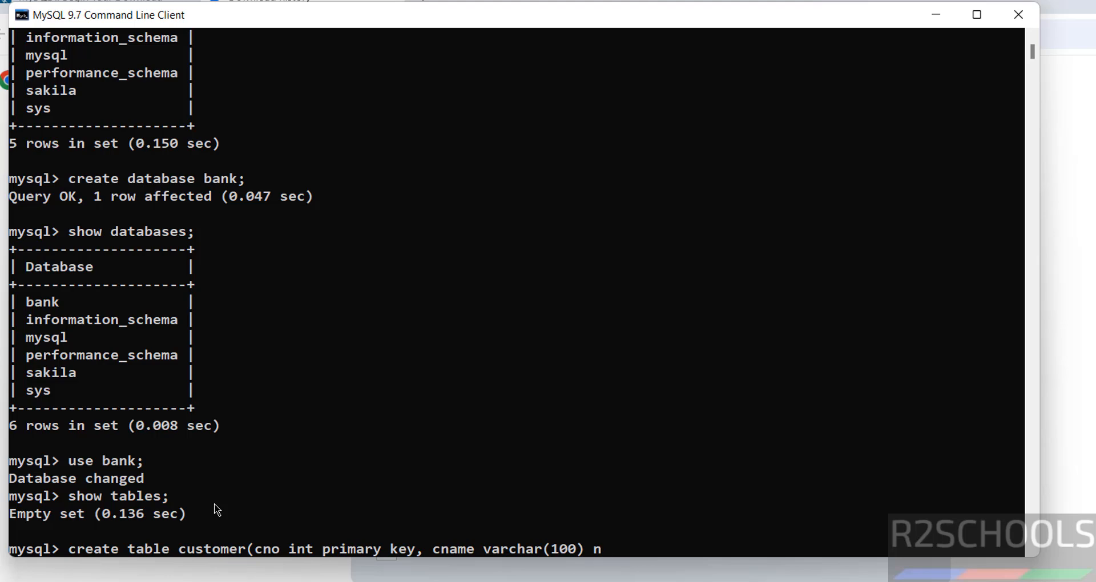
{"action": "type", "text": " oot null("}
{"action": "key", "text": "BackSpace"}
{"action": "type", "text": ");"}
{"action": "key", "text": "Return"}
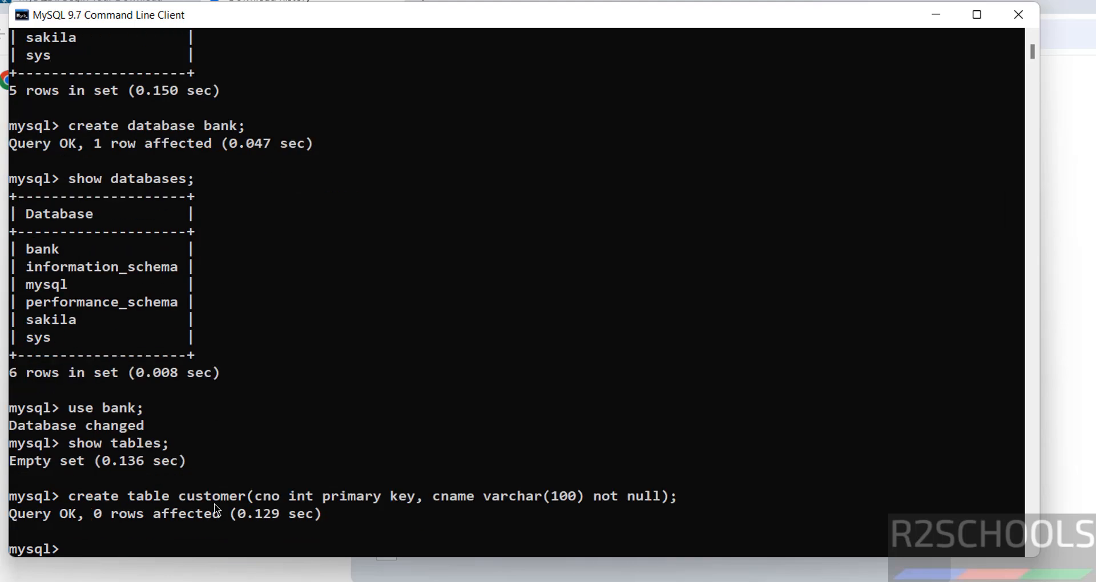
{"action": "type", "text": "show tbales"}
{"action": "key", "text": "BackSpace"}
{"action": "key", "text": "BackSpace"}
{"action": "key", "text": "BackSpace"}
{"action": "key", "text": "BackSpace"}
{"action": "key", "text": "BackSpace"}
{"action": "type", "text": "ables;"}
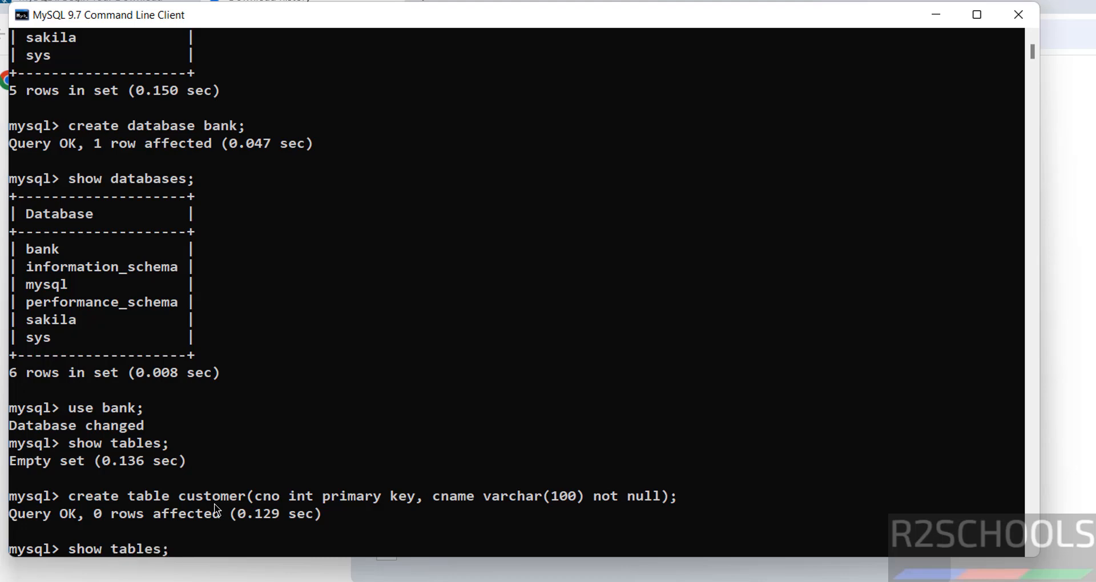
{"action": "key", "text": "Return"}
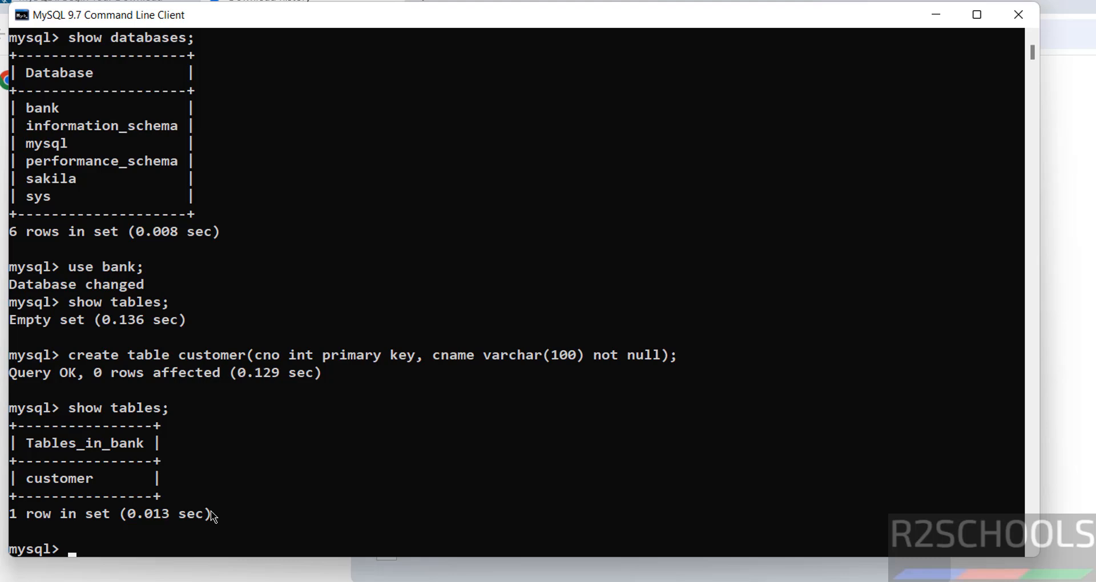
Step: Insert customer number 100 with a customer name into the customer table
{"action": "type", "text": "insert int ocu"}
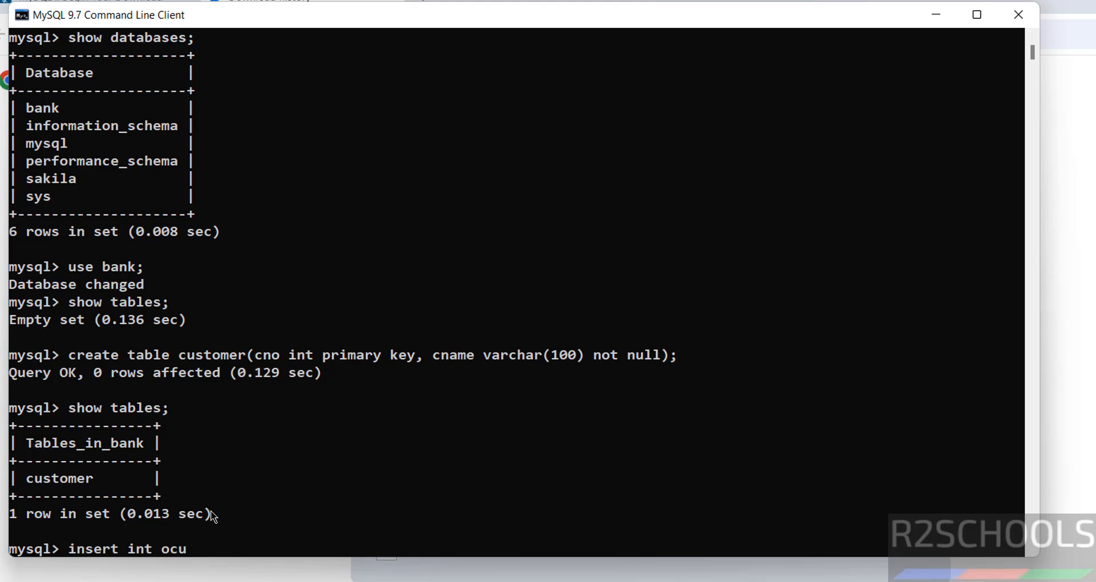
{"action": "key", "text": "BackSpace"}
{"action": "key", "text": "BackSpace"}
{"action": "key", "text": "BackSpace"}
{"action": "key", "text": "BackSpace"}
{"action": "type", "text": "o customer values"}
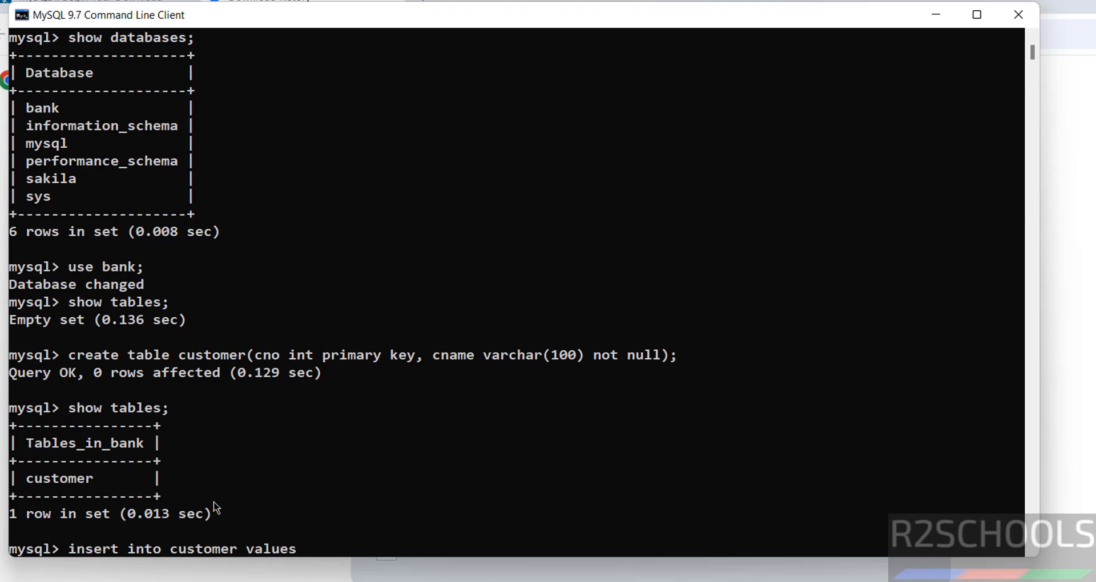
{"action": "type", "text": "(100,'David');"}
{"action": "key", "text": "Return"}
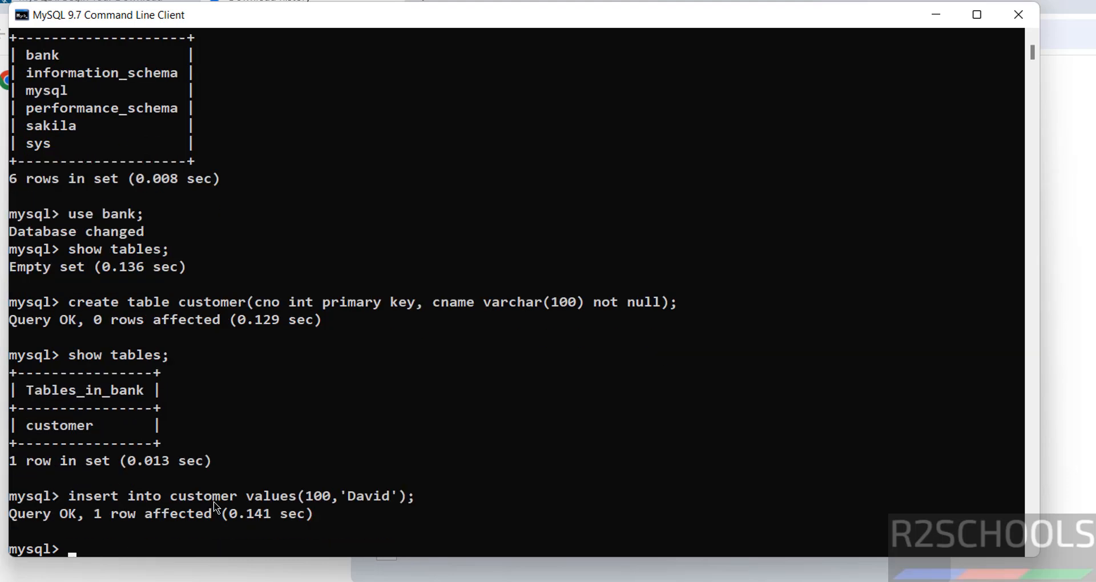
Step: Insert customer number 101 with a different name by editing the recalled insert statement
{"action": "key", "text": "Up"}
{"action": "key", "text": "Left"}
{"action": "key", "text": "Left"}
{"action": "key", "text": "Left"}
{"action": "key", "text": "Left"}
{"action": "key", "text": "Left"}
{"action": "key", "text": "Left"}
{"action": "key", "text": "Left"}
{"action": "key", "text": "Left"}
{"action": "key", "text": "Left"}
{"action": "key", "text": "Left"}
{"action": "key", "text": "Left"}
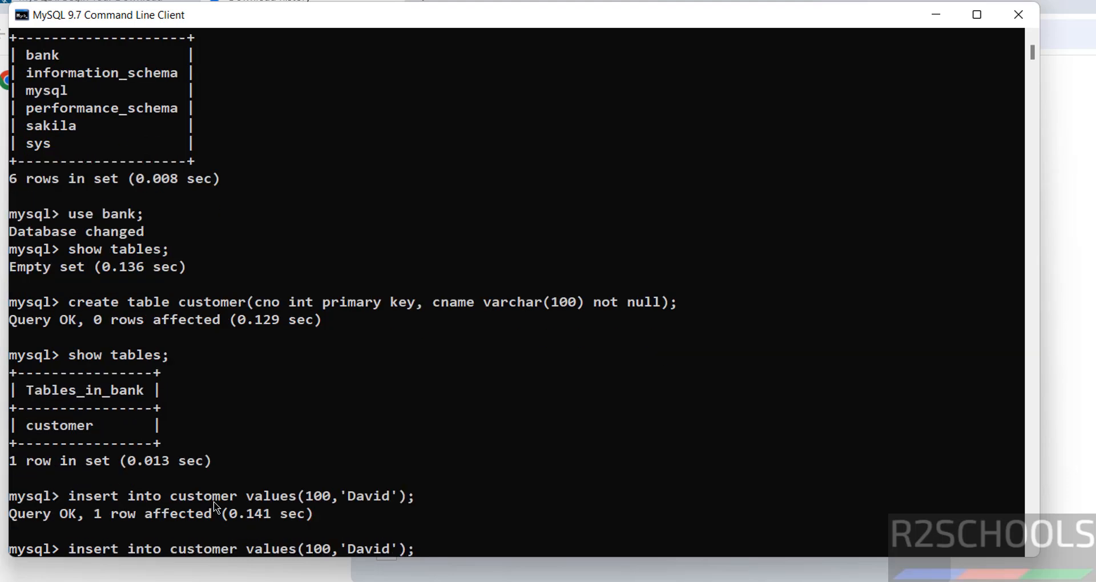
{"action": "key", "text": "Delete"}
{"action": "type", "text": "1"}
{"action": "key", "text": "Right"}
{"action": "key", "text": "Right"}
{"action": "key", "text": "Delete"}
{"action": "key", "text": "Delete"}
{"action": "key", "text": "Delete"}
{"action": "key", "text": "Delete"}
{"action": "key", "text": "Delete"}
{"action": "type", "text": "James"}
{"action": "key", "text": "Return"}
Step: Run select * from customer; to list both customer rows
{"action": "type", "text": "s"}
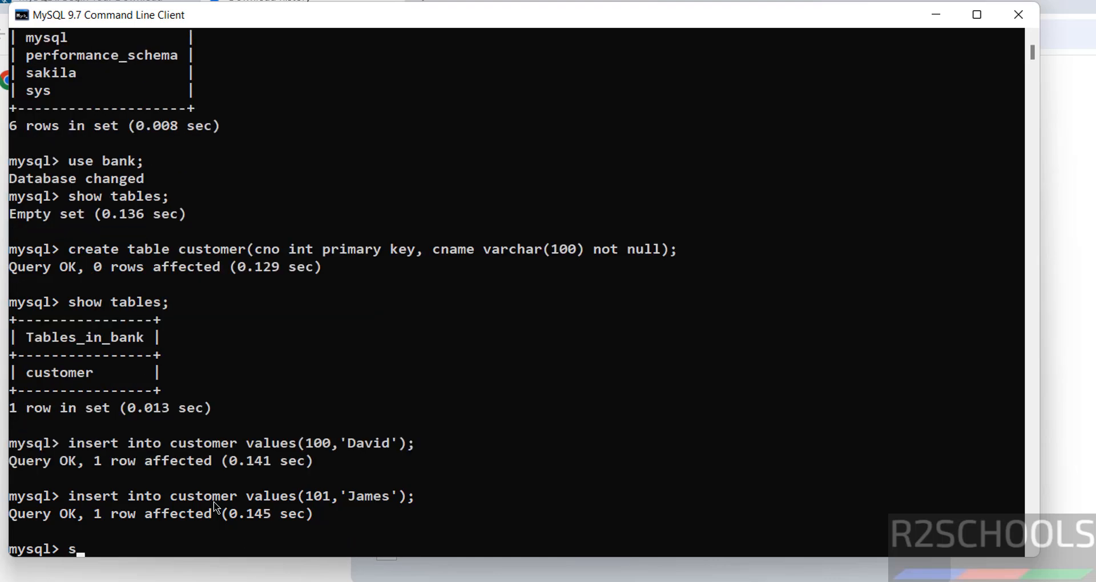
{"action": "type", "text": "elect * from c"}
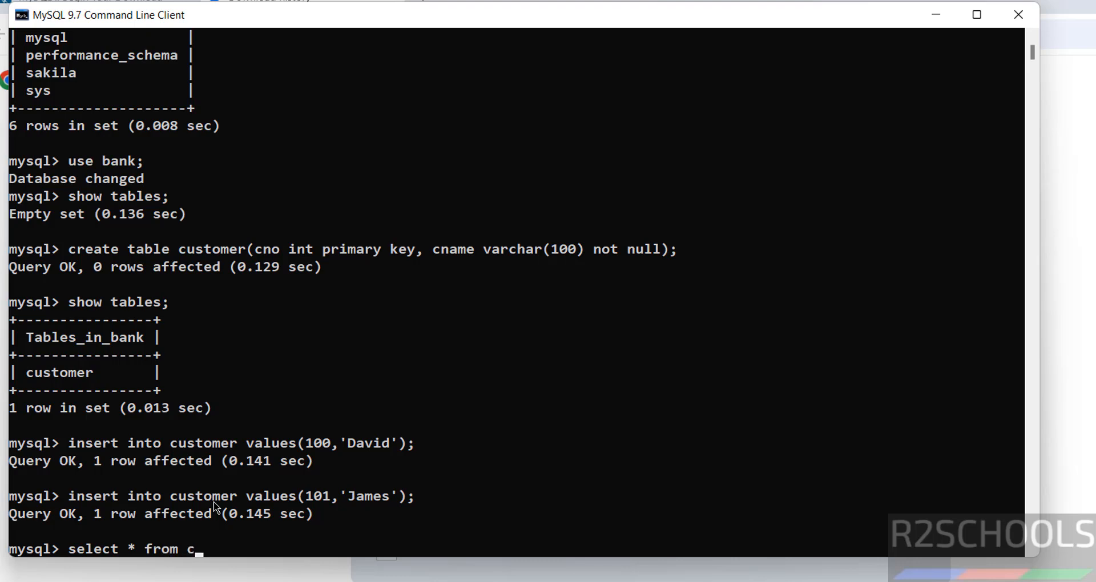
{"action": "type", "text": "ustomer;"}
{"action": "key", "text": "Return"}
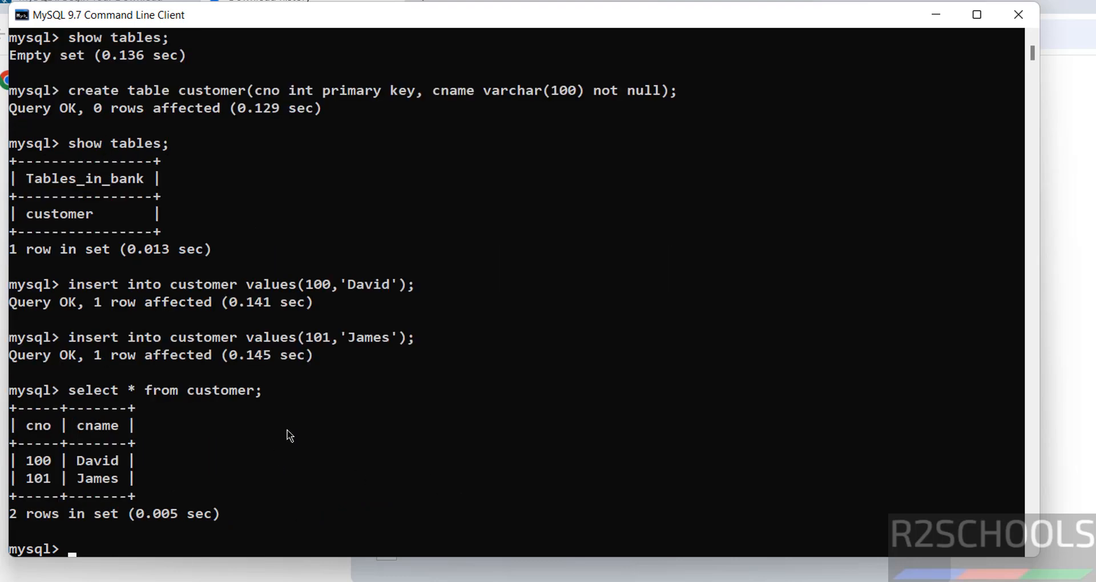
{"action": "type", "text": "create us"}
{"action": "type", "text": "e"}
{"action": "key", "text": "BackSpace"}
{"action": "key", "text": "BackSpace"}
{"action": "key", "text": "BackSpace"}
{"action": "key", "text": "BackSpace"}
{"action": "key", "text": "BackSpace"}
{"action": "key", "text": "BackSpace"}
{"action": "key", "text": "BackSpace"}
{"action": "key", "text": "BackSpace"}
{"action": "key", "text": "BackSpace"}
{"action": "key", "text": "BackSpace"}
Step: List the server's user accounts with select user from mysql.user;
{"action": "type", "text": "show users;"}
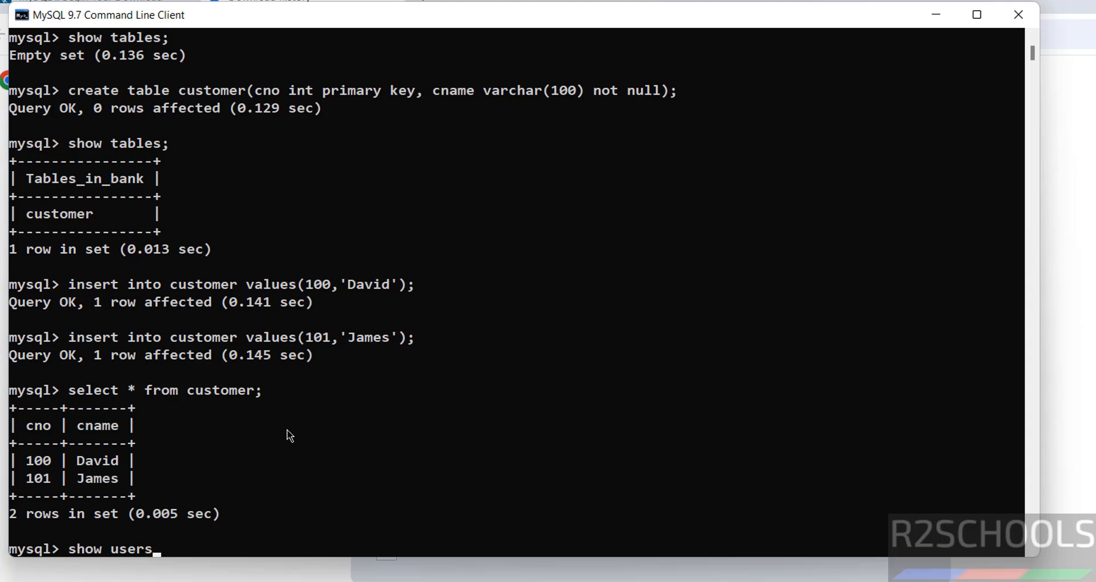
{"action": "key", "text": "Return"}
{"action": "type", "text": "selec"}
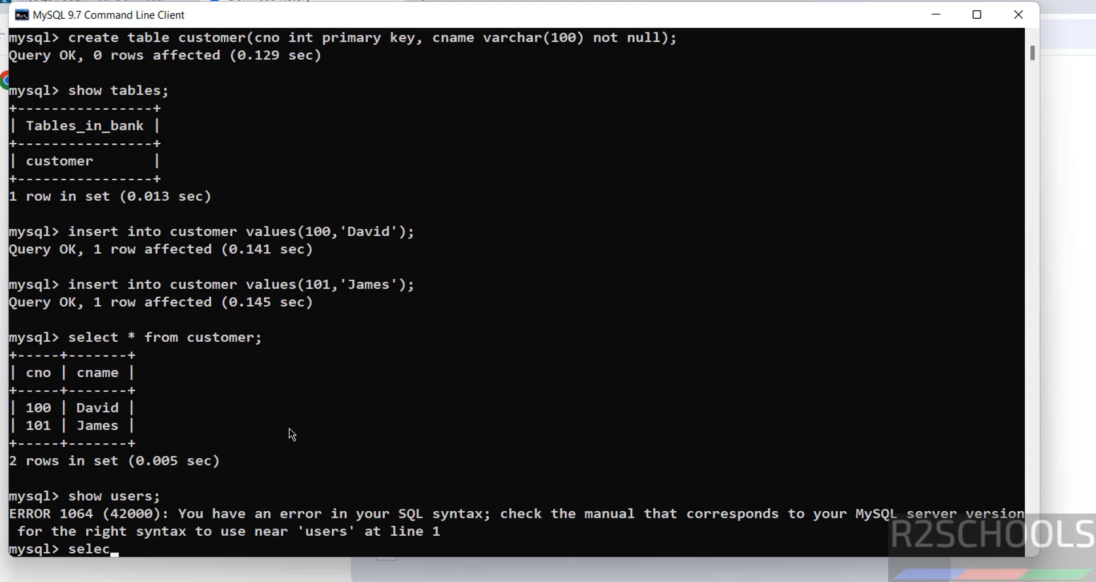
{"action": "type", "text": "t user from mysql.use"}
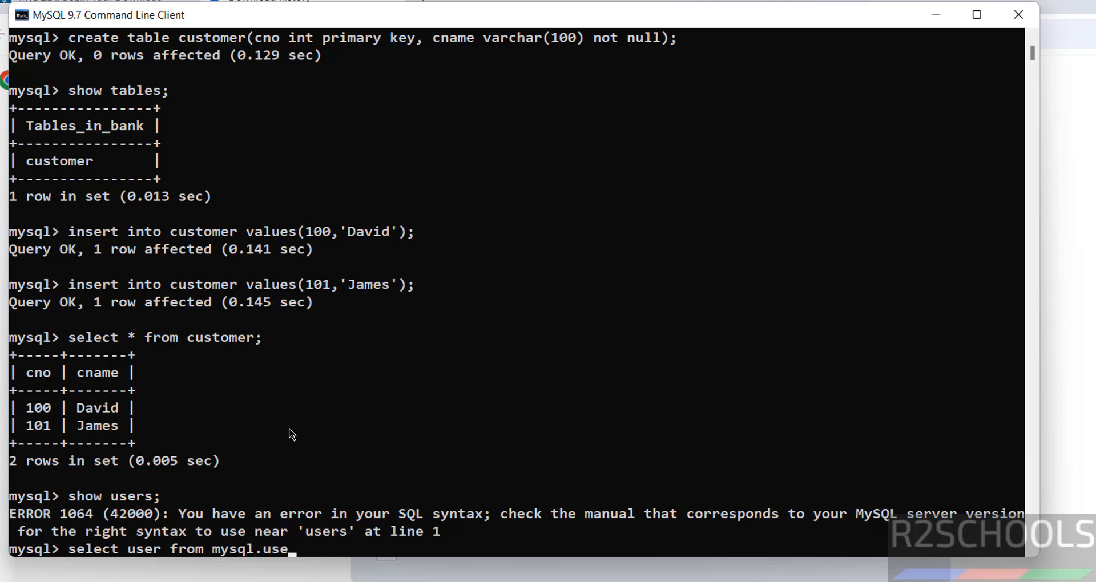
{"action": "type", "text": "r;"}
{"action": "key", "text": "Return"}
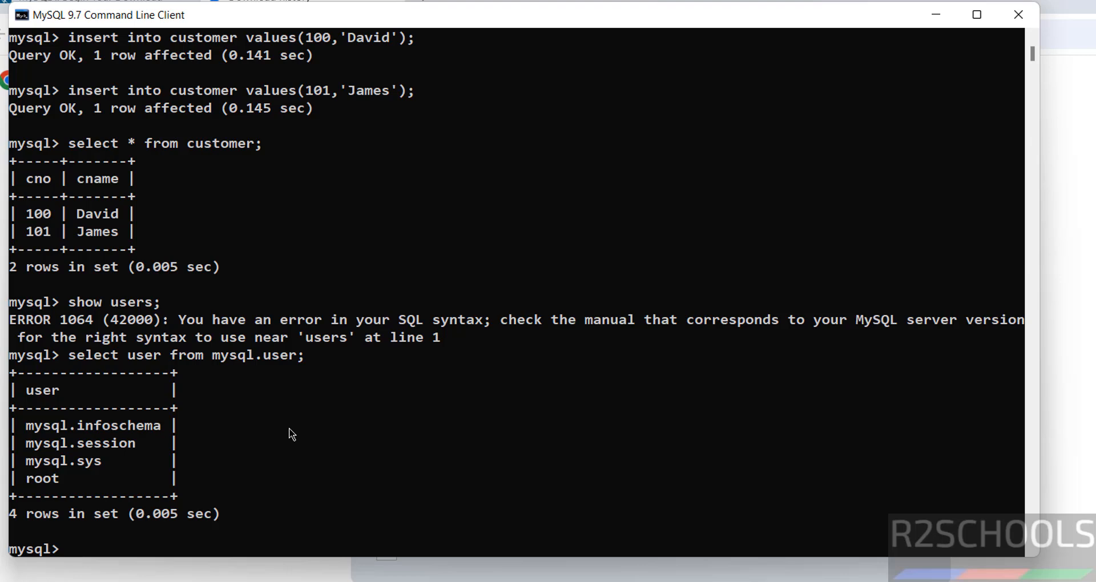
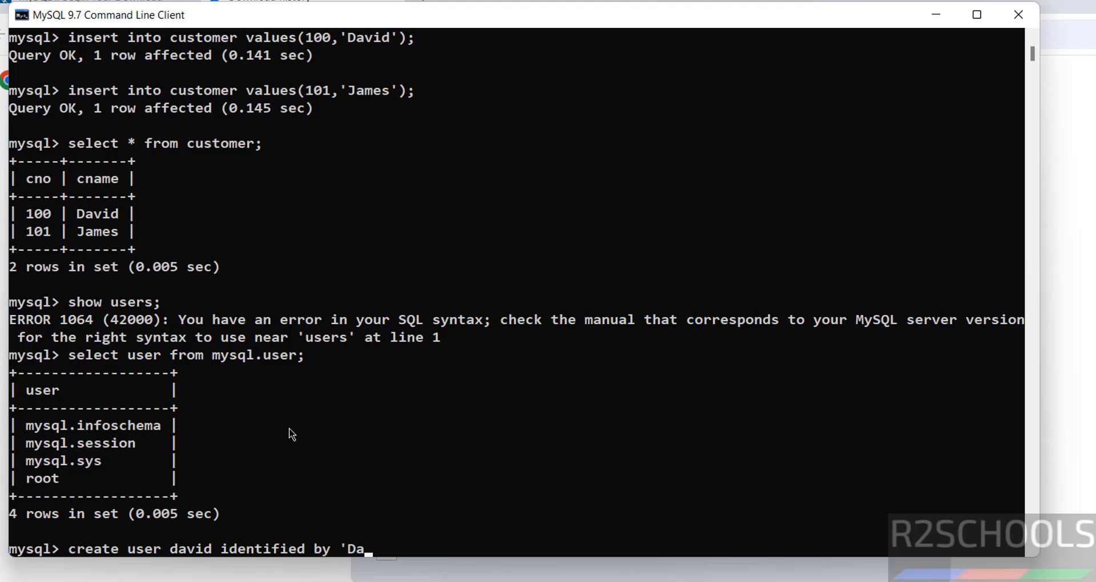
Step: Create a new user identified by a password and re-list users, now showing five accounts
{"action": "key", "text": "Return"}
{"action": "key", "text": "Up"}
{"action": "key", "text": "Up"}
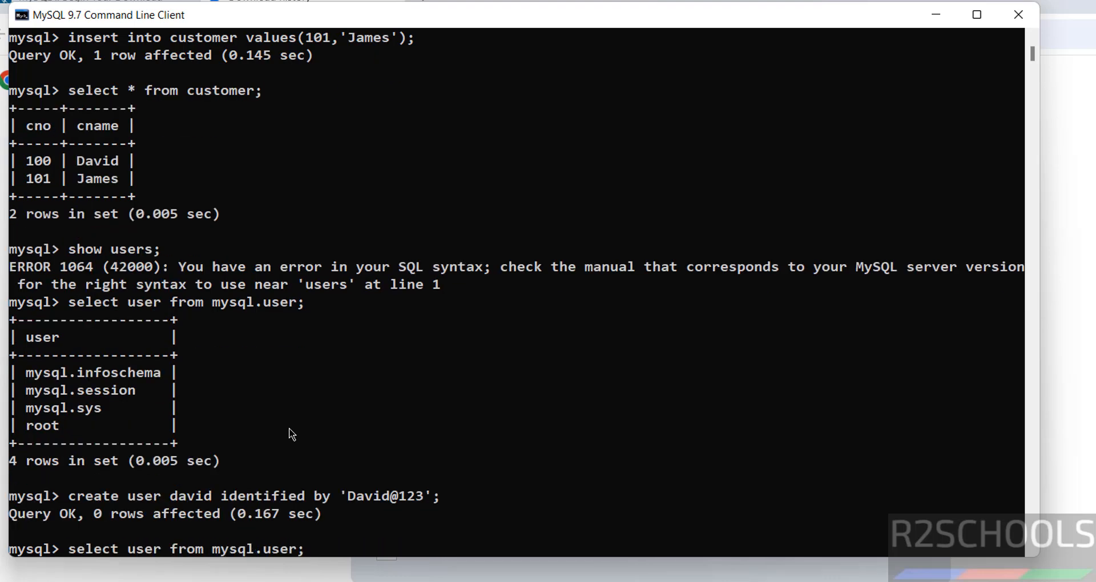
{"action": "key", "text": "Return"}
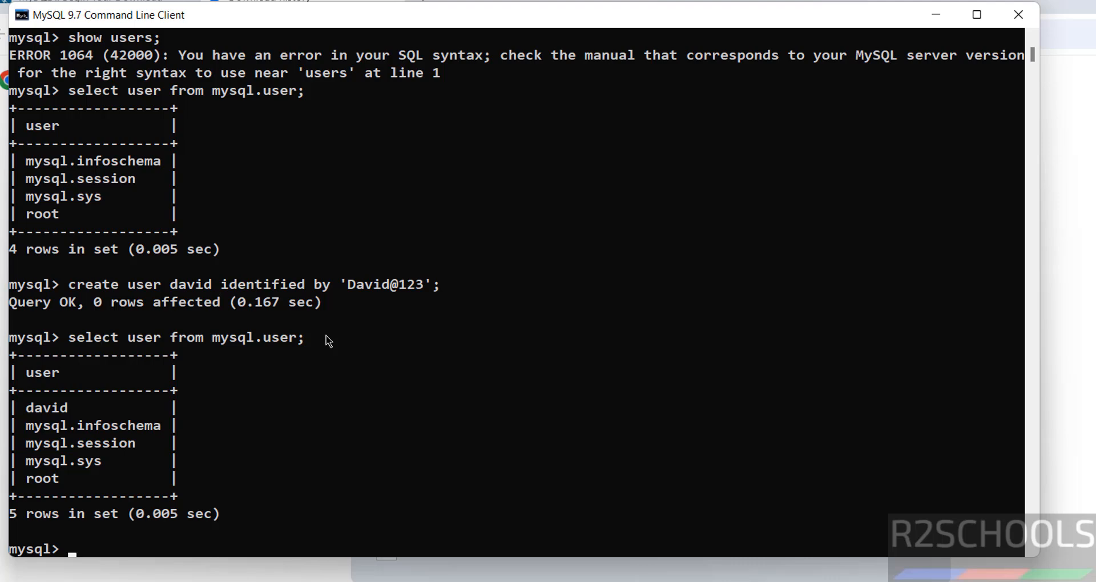
{"action": "key", "text": "super"}
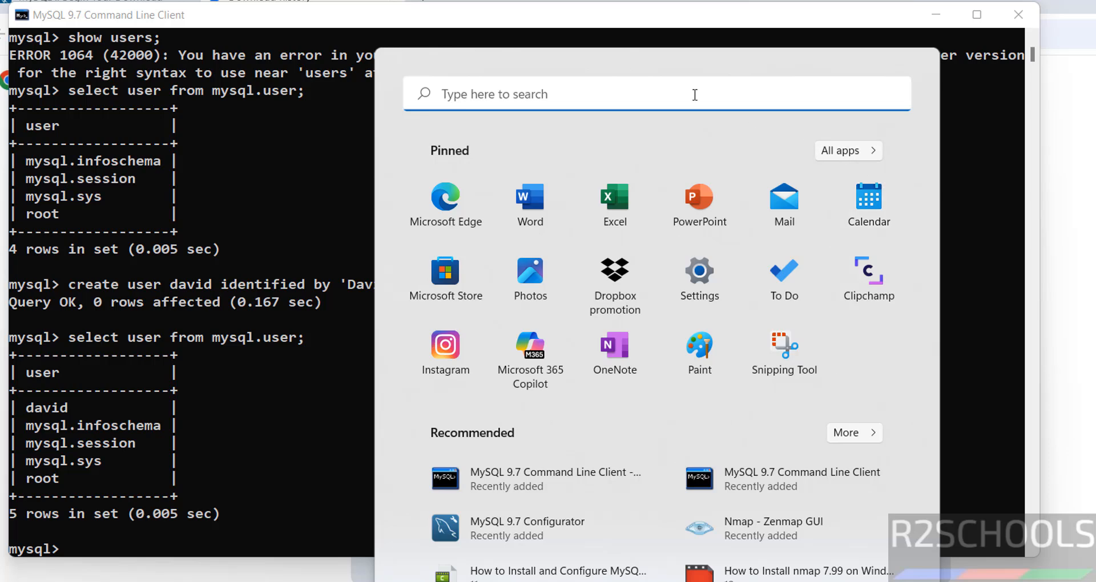
Step: Launch DBeaver and start a new MySQL database connection
{"action": "type", "text": "dbeaver"}
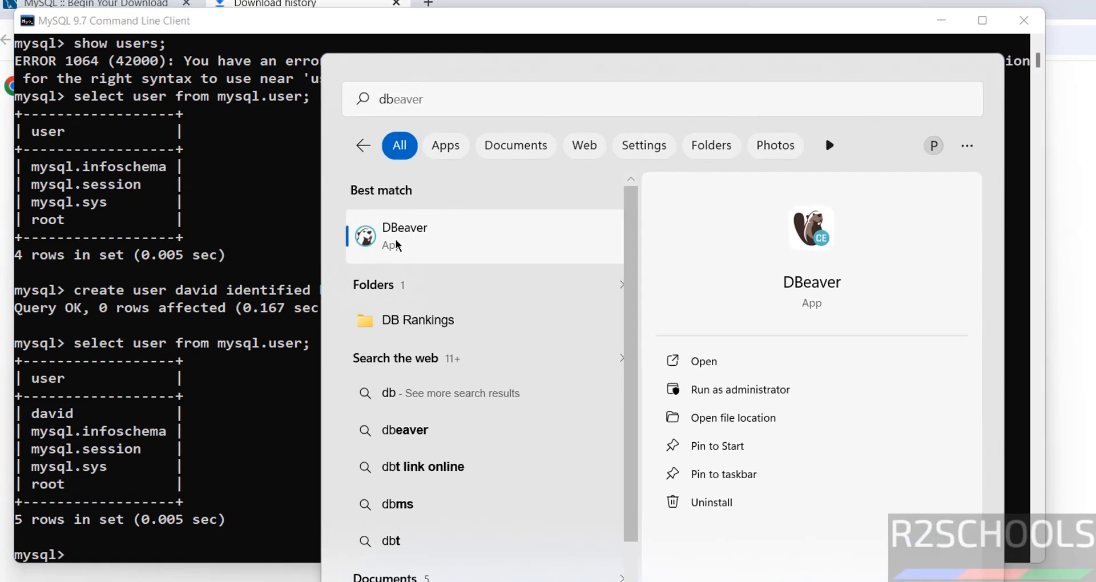
{"action": "left_click", "coordinate": [395, 238]}
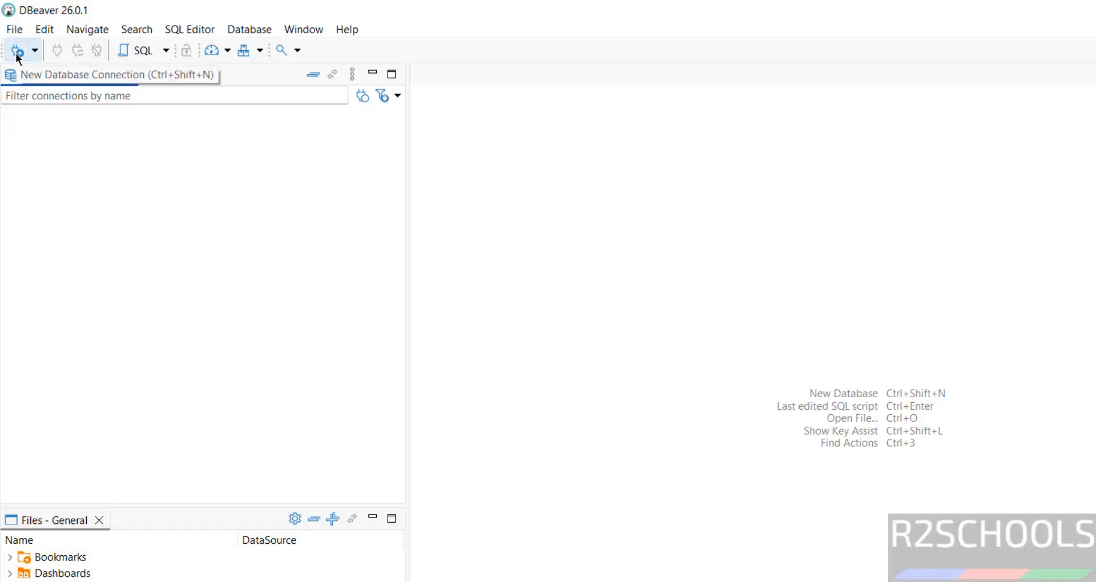
{"action": "left_click", "coordinate": [256, 31]}
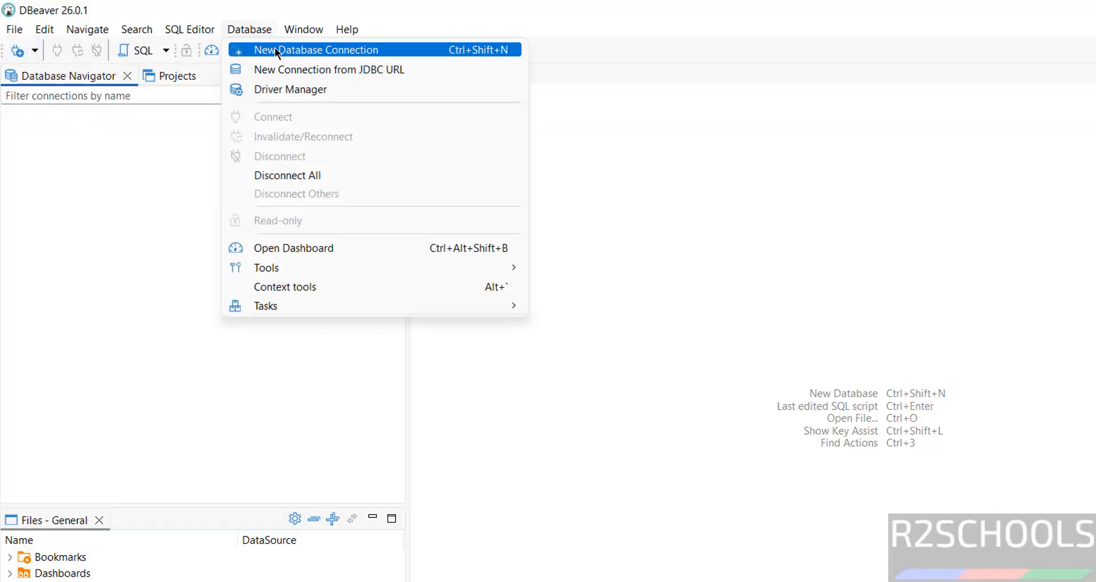
{"action": "left_click", "coordinate": [275, 50]}
{"action": "left_click", "coordinate": [759, 212]}
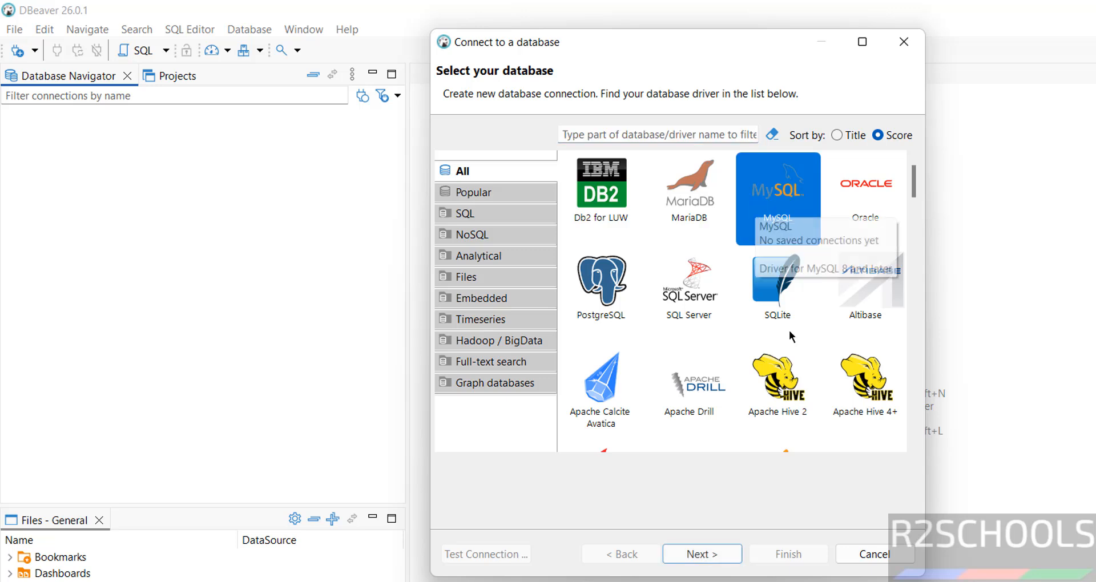
{"action": "left_click", "coordinate": [725, 552]}
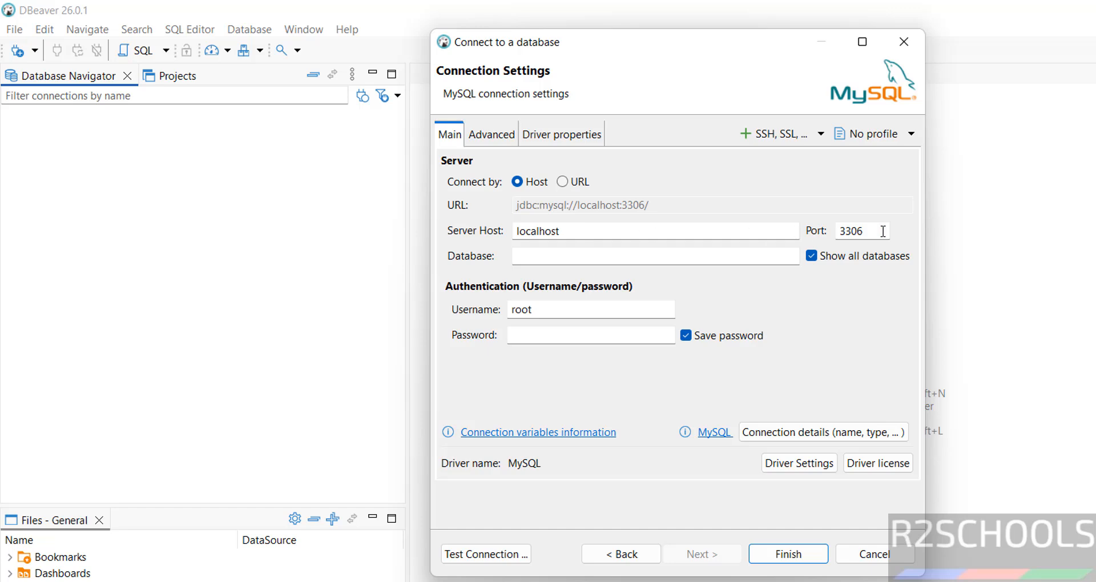
Step: Enter database bank and root's password, then pass the connection test against MySQL 9.7.0
{"action": "left_click", "coordinate": [674, 260]}
{"action": "type", "text": "bank"}
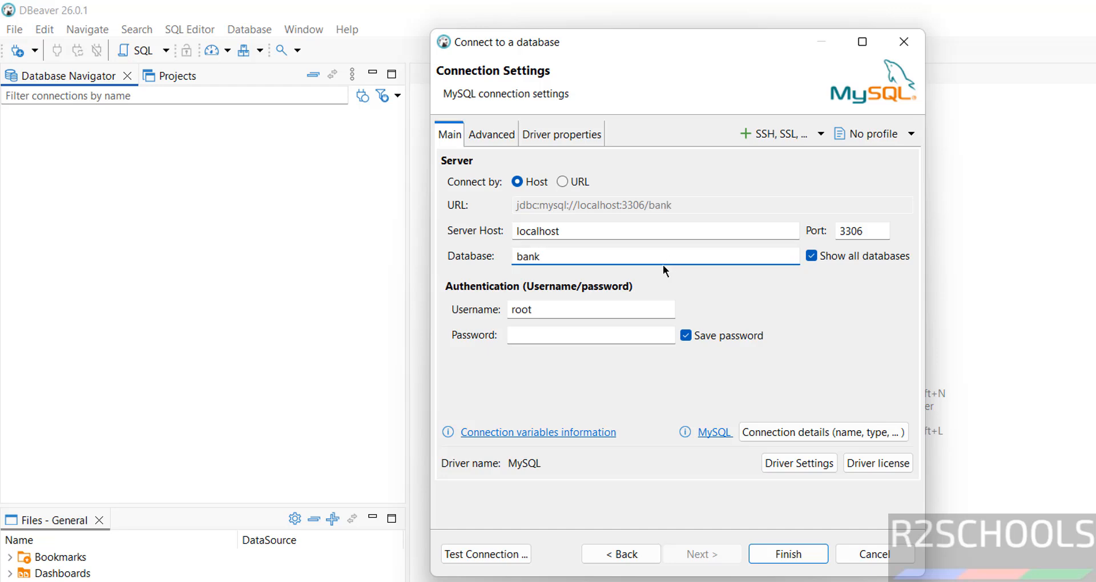
{"action": "left_click", "coordinate": [545, 311]}
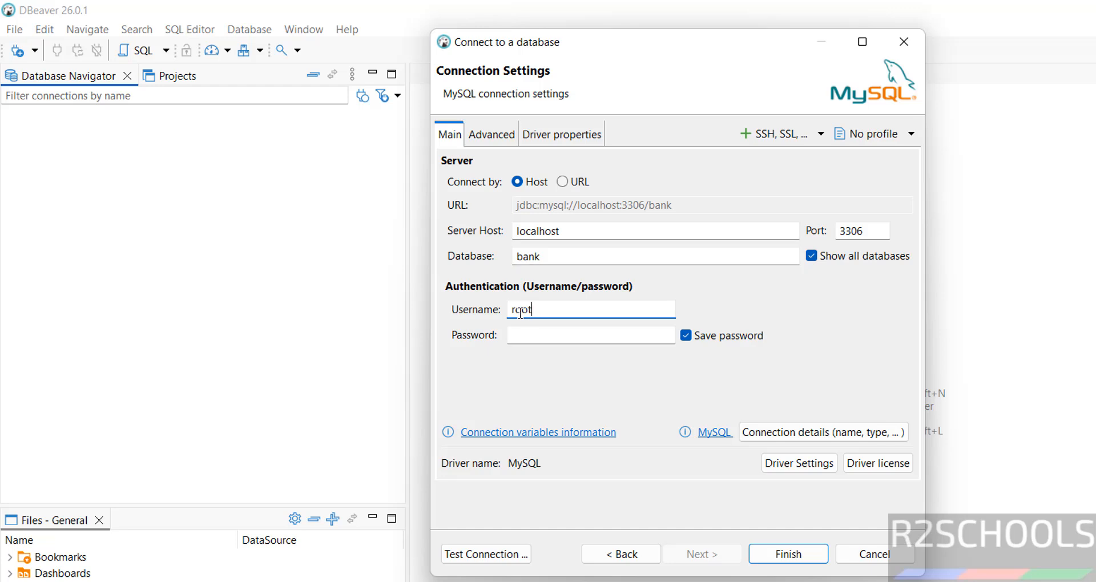
{"action": "left_click", "coordinate": [538, 328]}
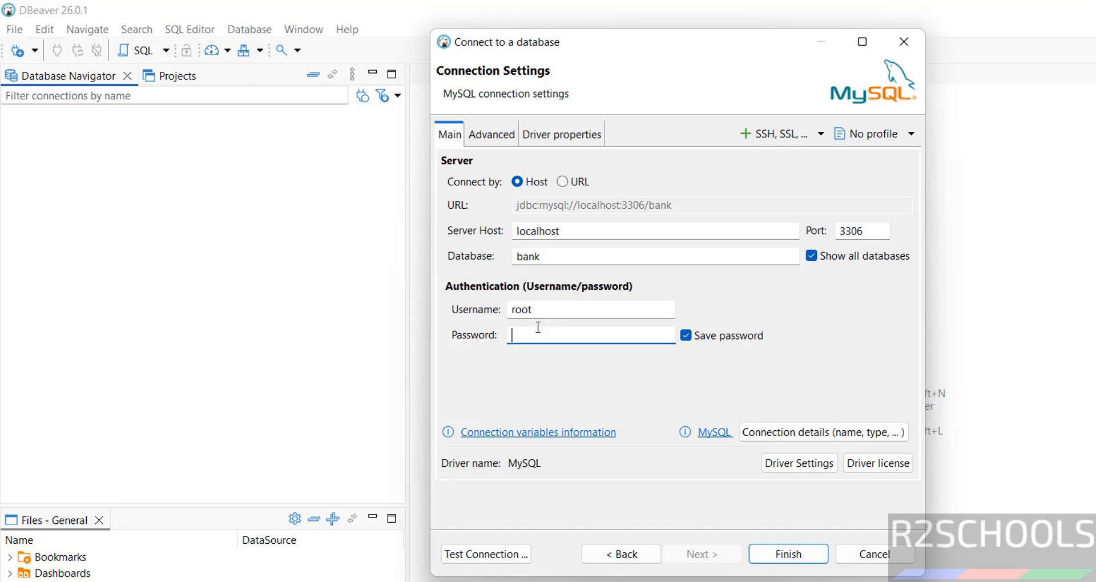
{"action": "type", "text": "•••••••••"}
{"action": "left_click", "coordinate": [501, 551]}
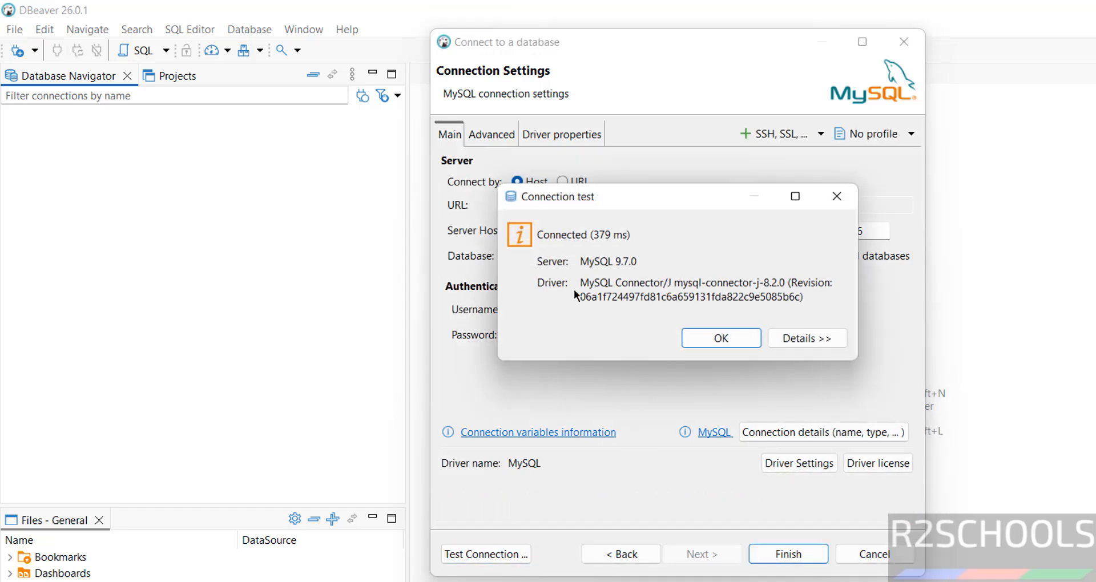
{"action": "left_click", "coordinate": [703, 337]}
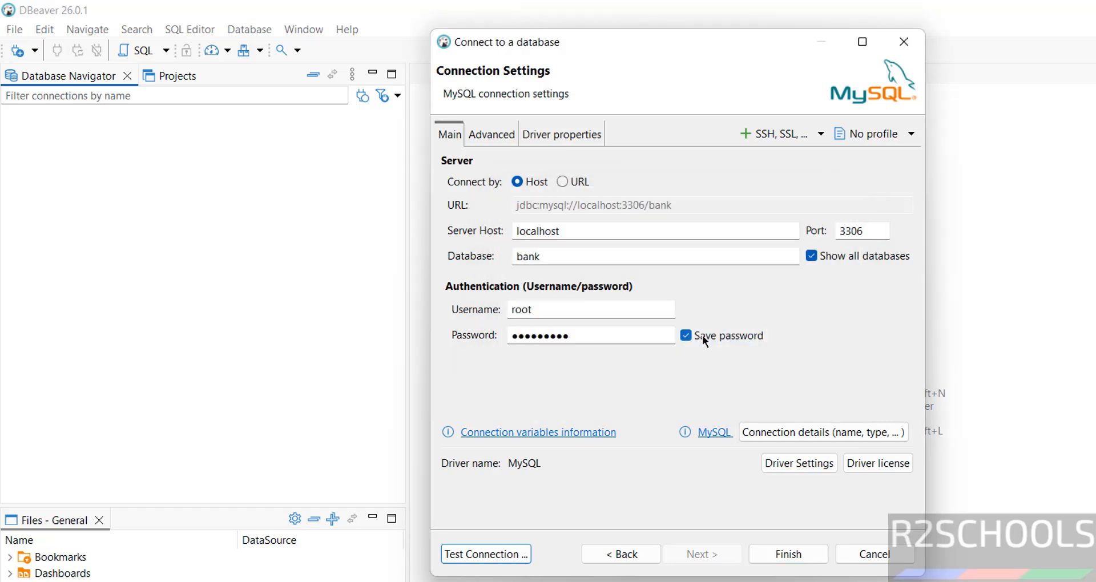
Step: Finish the bank connection and expand its Databases list
{"action": "left_click", "coordinate": [786, 556]}
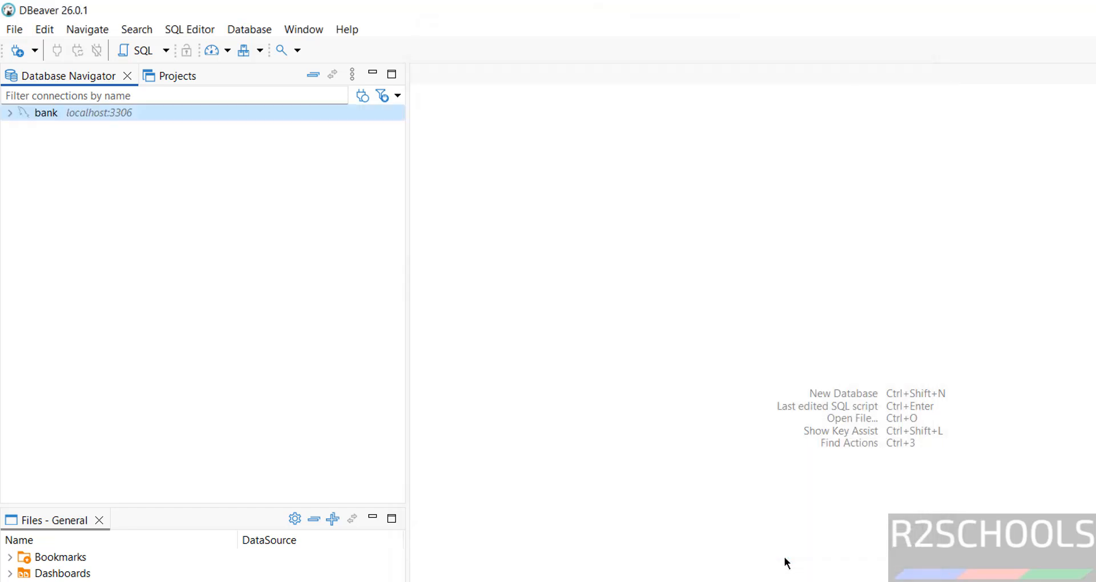
{"action": "left_click", "coordinate": [14, 114]}
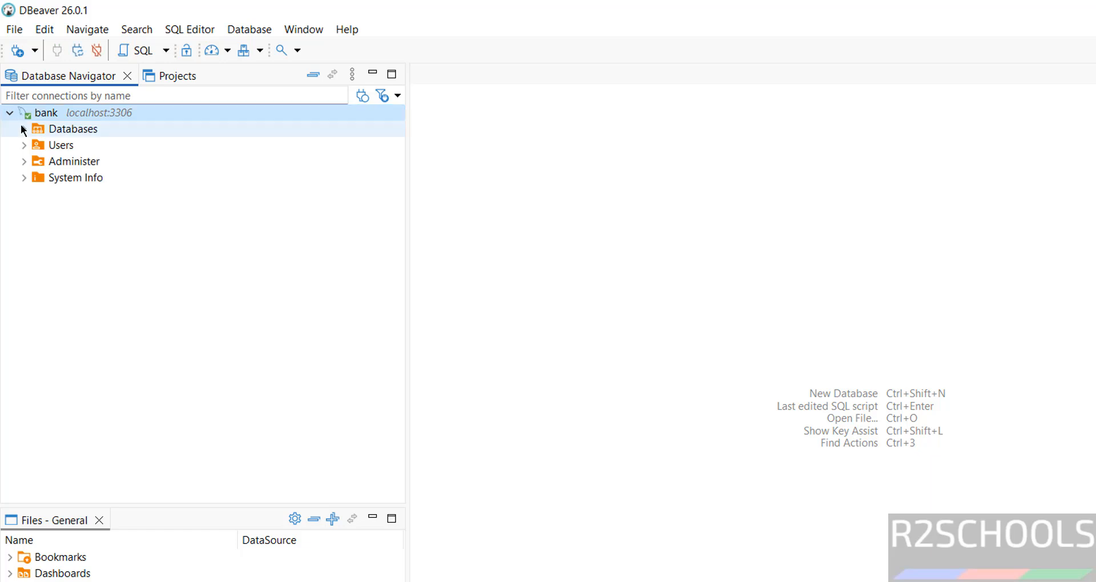
{"action": "left_click", "coordinate": [23, 129]}
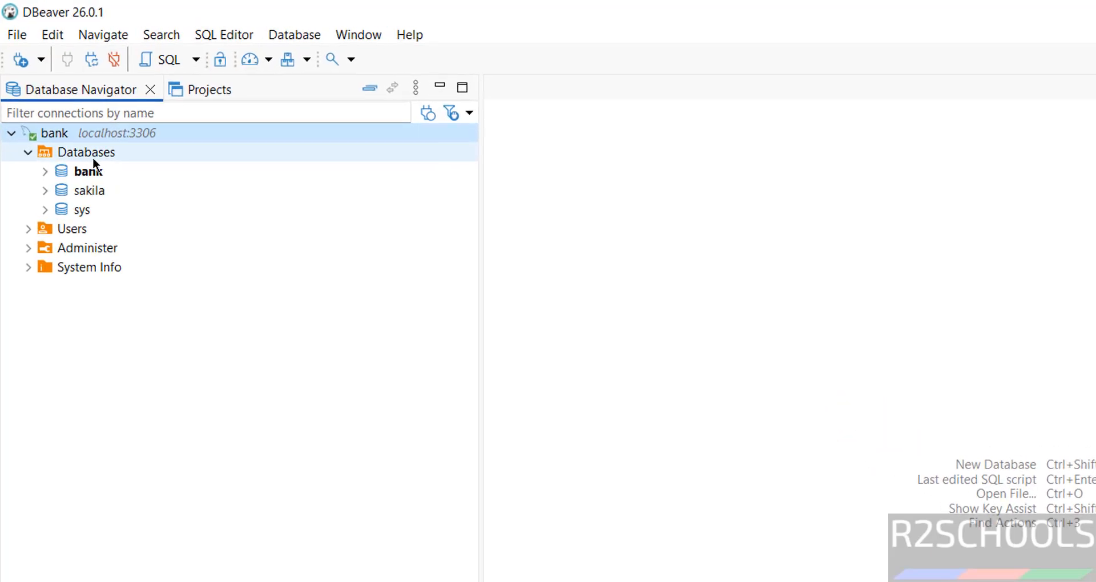
Step: Create a new database named testdb under the connection, then return to MySQL Command Line Client
{"action": "right_click", "coordinate": [94, 156]}
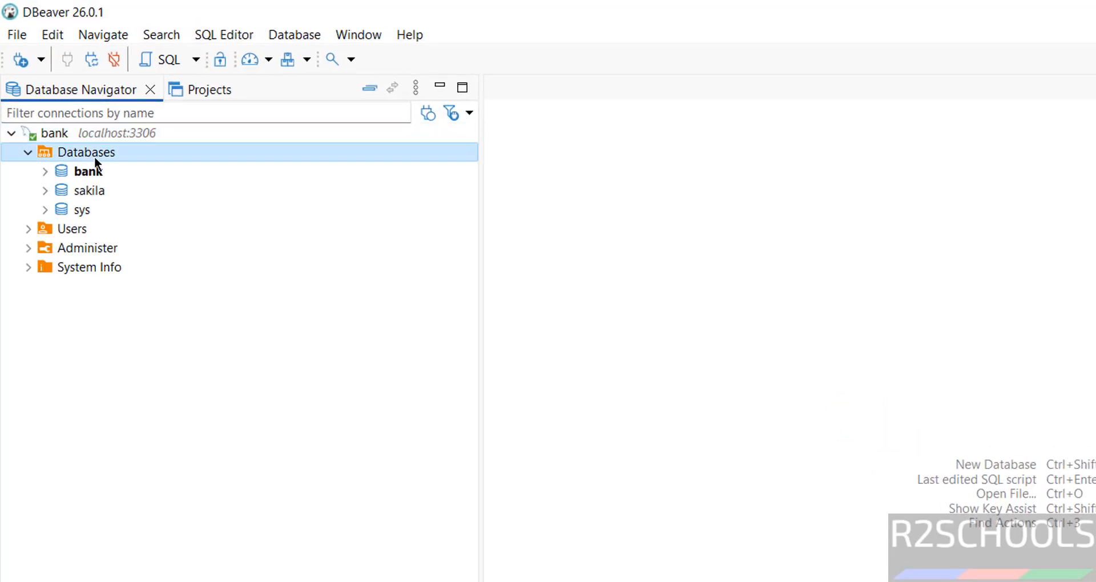
{"action": "left_click", "coordinate": [171, 171]}
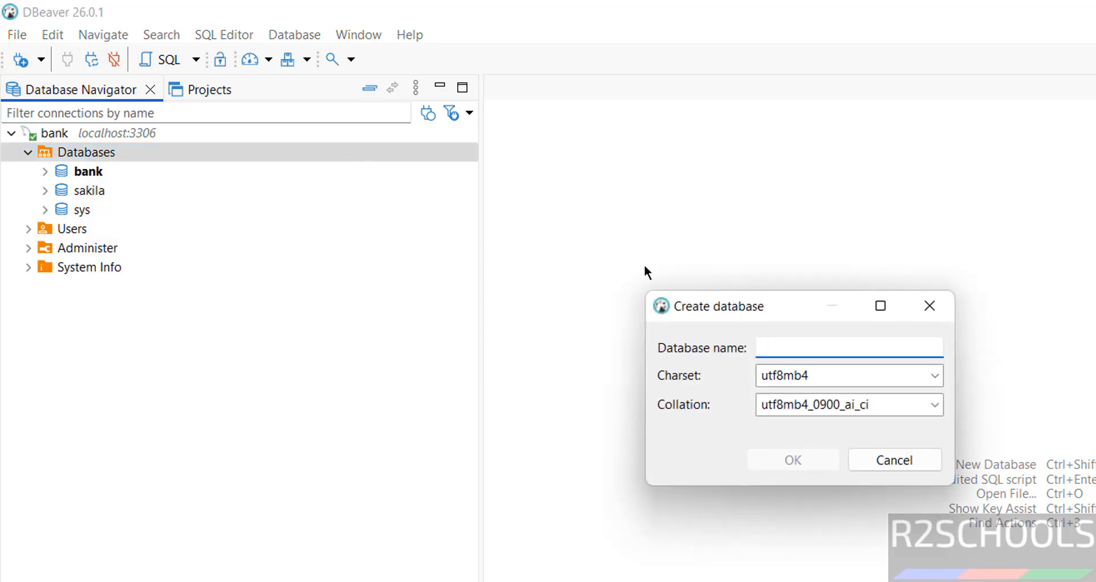
{"action": "type", "text": "testdb"}
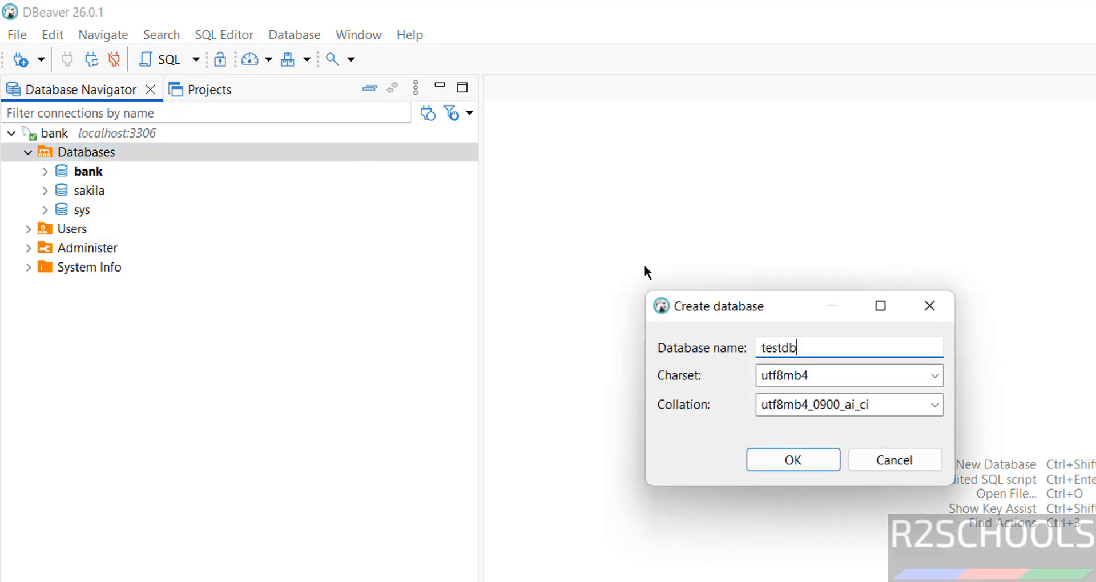
{"action": "left_click", "coordinate": [770, 457]}
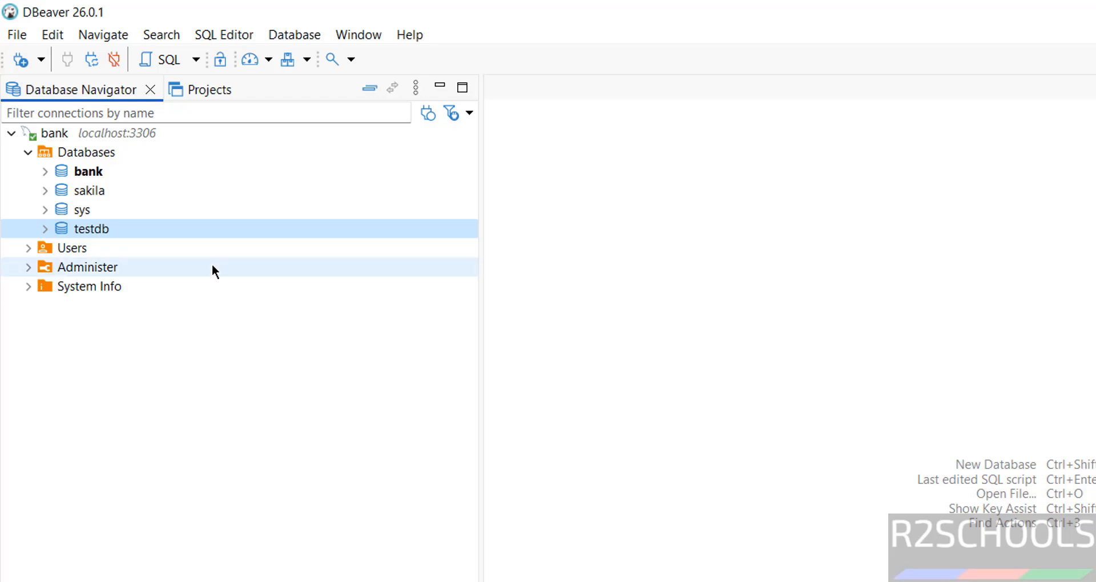
{"action": "left_click", "coordinate": [28, 252]}
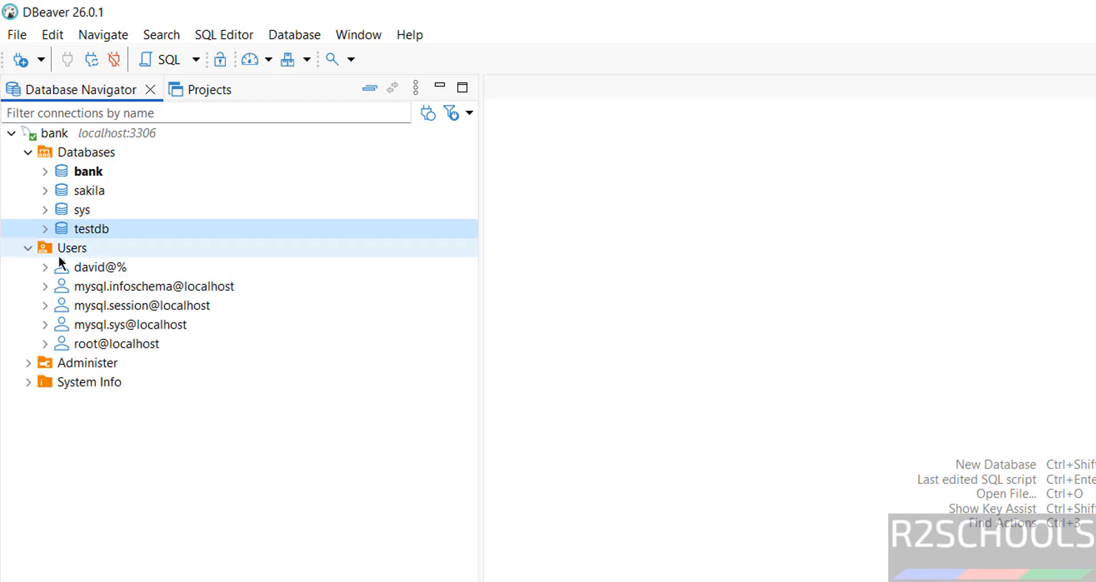
{"action": "left_click", "coordinate": [30, 247]}
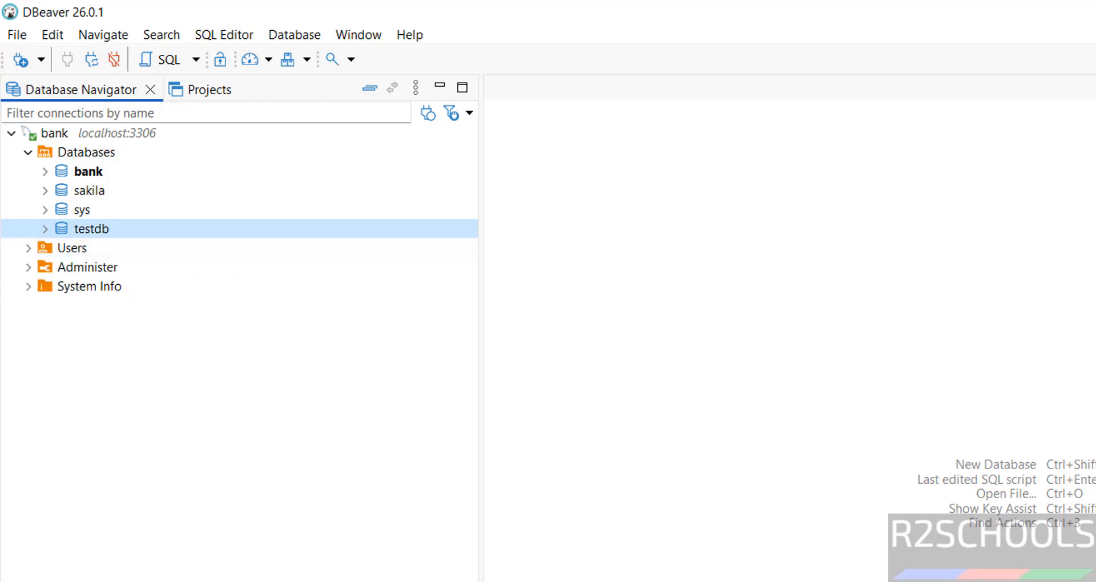
{"action": "left_click", "coordinate": [754, 581]}
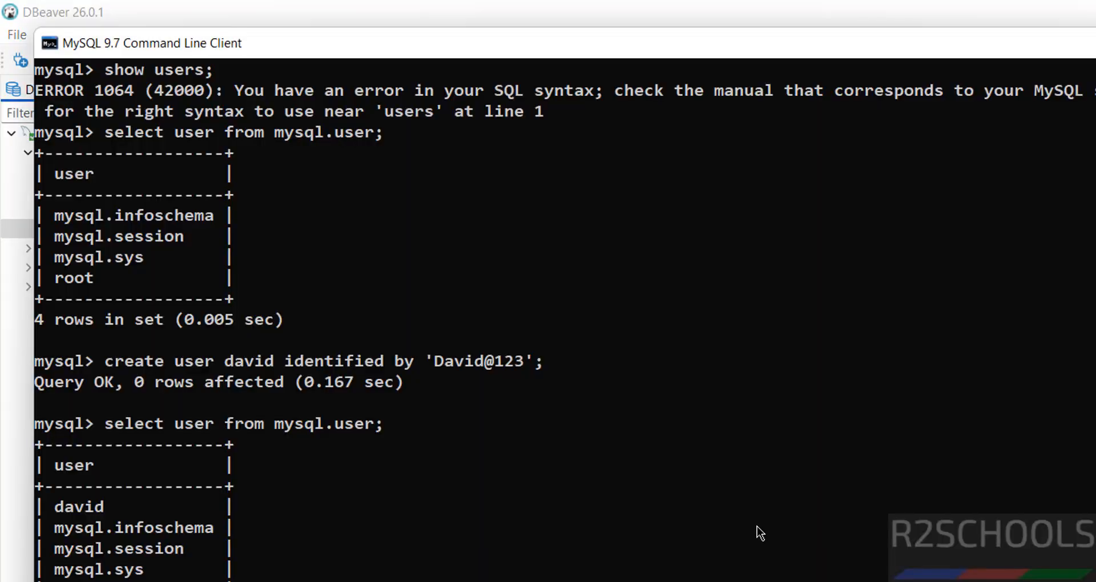
Step: Run show databases; to see seven databases including testdb, then return to DBeaver
{"action": "type", "text": "show databas"}
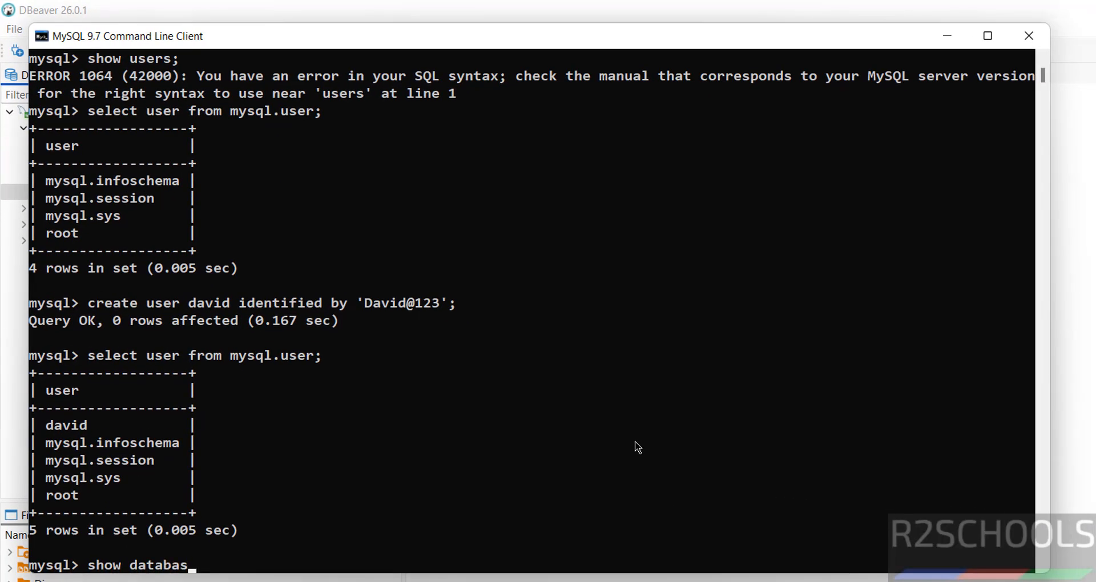
{"action": "type", "text": "es;"}
{"action": "key", "text": "Return"}
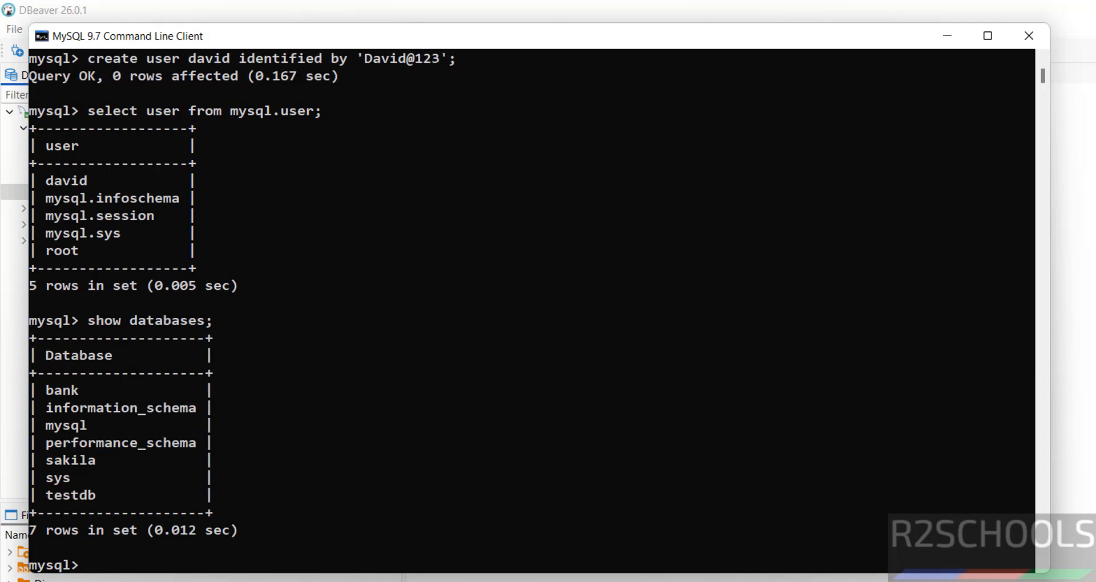
{"action": "key", "text": "alt+Tab"}
Step: Open an SQL console on the bank database
{"action": "left_click", "coordinate": [79, 148]}
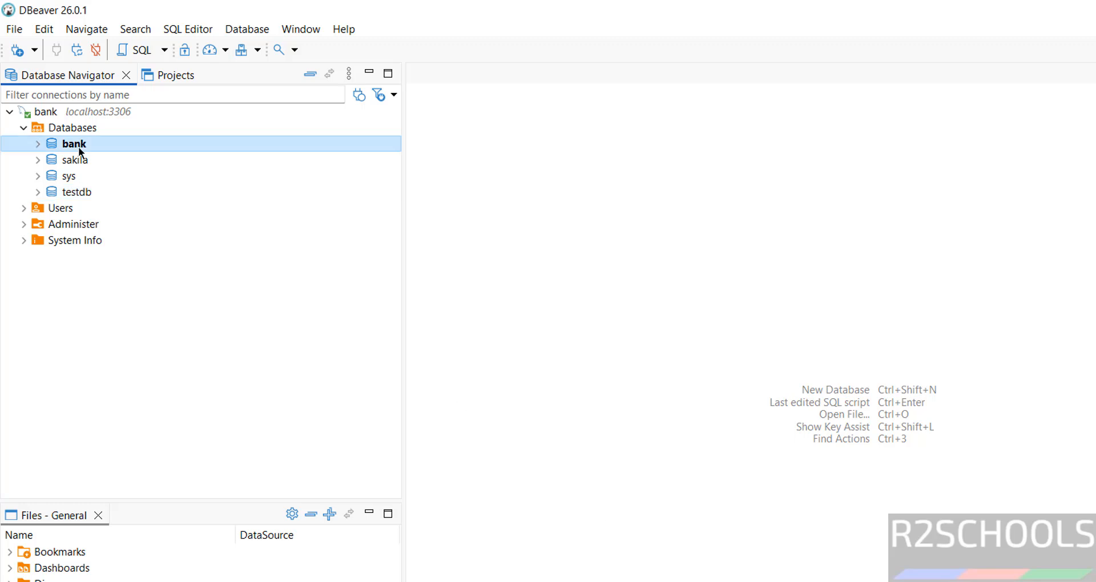
{"action": "right_click", "coordinate": [78, 148]}
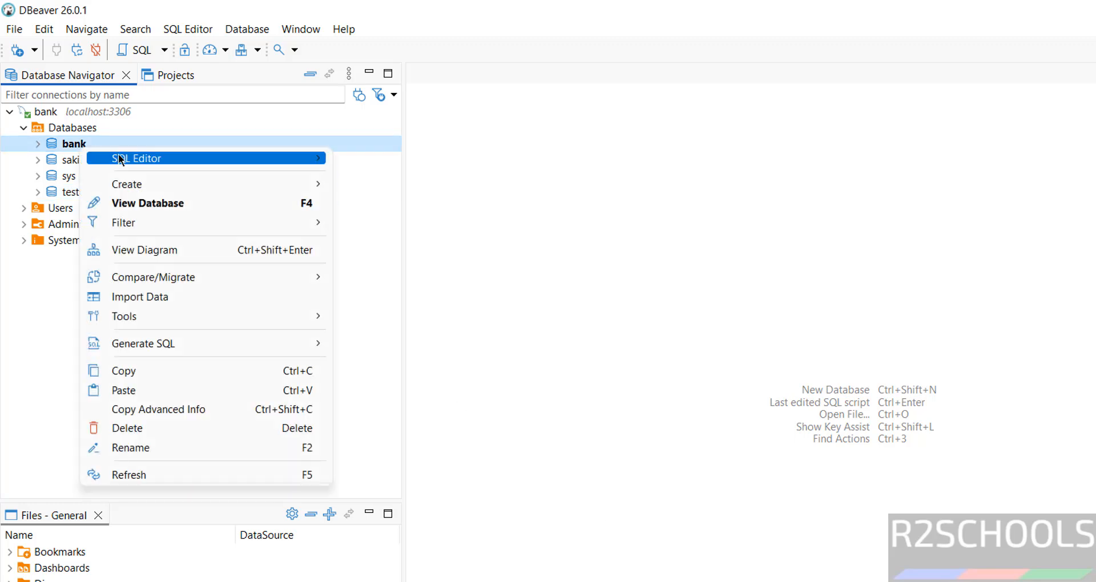
{"action": "mouse_move", "coordinate": [299, 153]}
{"action": "left_click", "coordinate": [410, 221]}
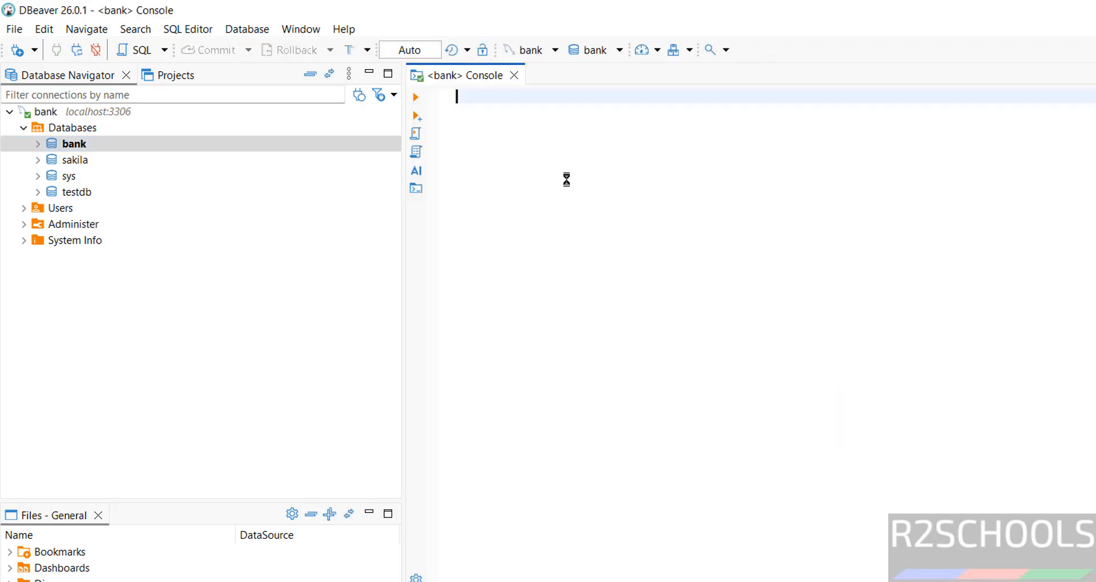
Step: Execute select * from customer, returning rows 100 and 101 in the results grid
{"action": "type", "text": "s"}
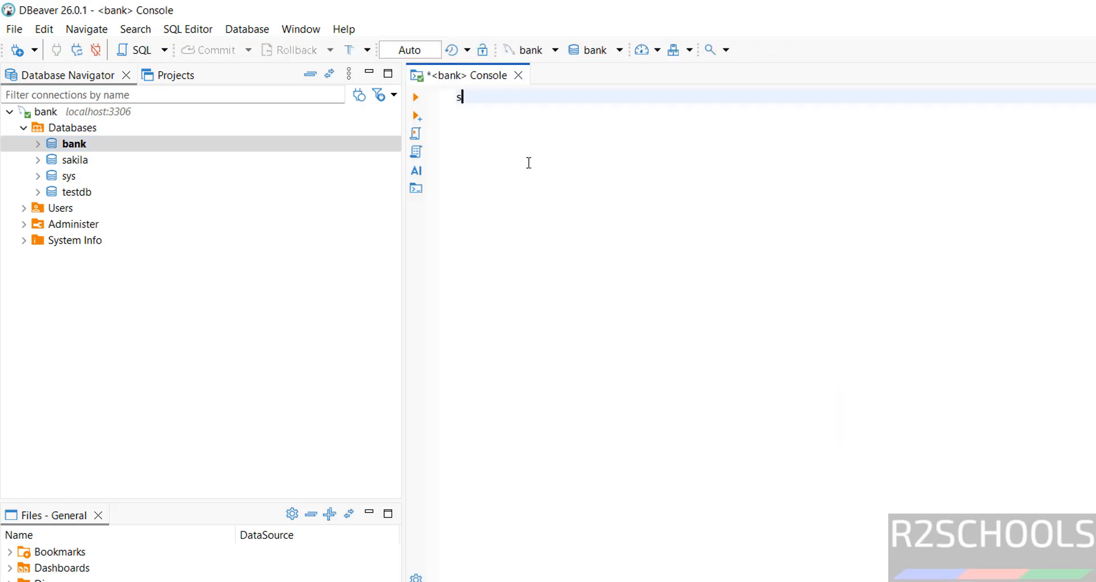
{"action": "type", "text": "elect * from customer"}
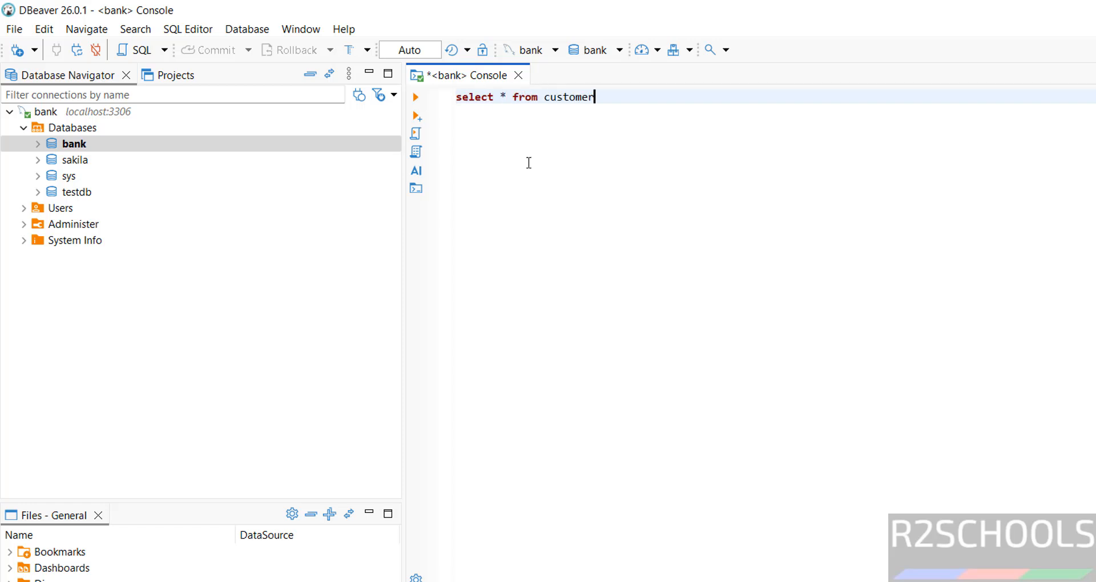
{"action": "key", "text": "ctrl+a"}
{"action": "left_click", "coordinate": [417, 97]}
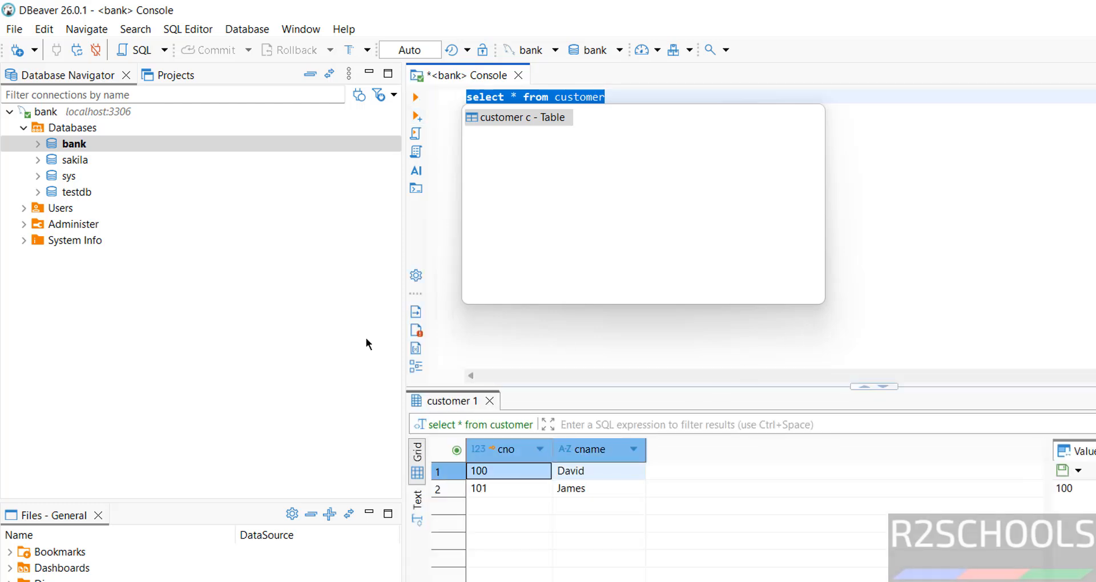
{"action": "left_click", "coordinate": [191, 317]}
{"action": "left_click", "coordinate": [25, 209]}
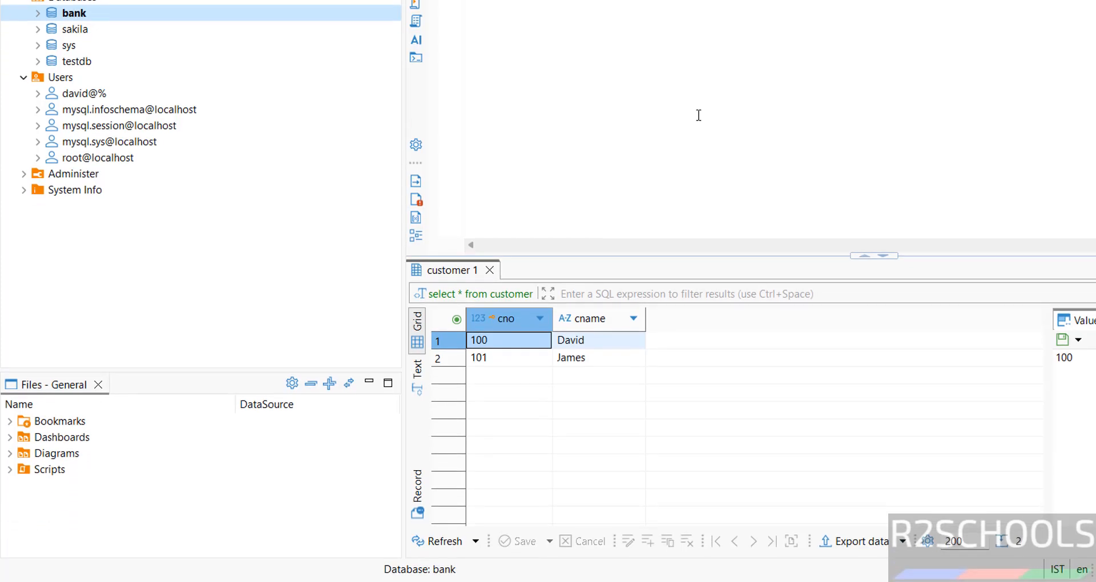
Step: Open the Windows Services console via services.msc in the Run box
{"action": "key", "text": "super+r"}
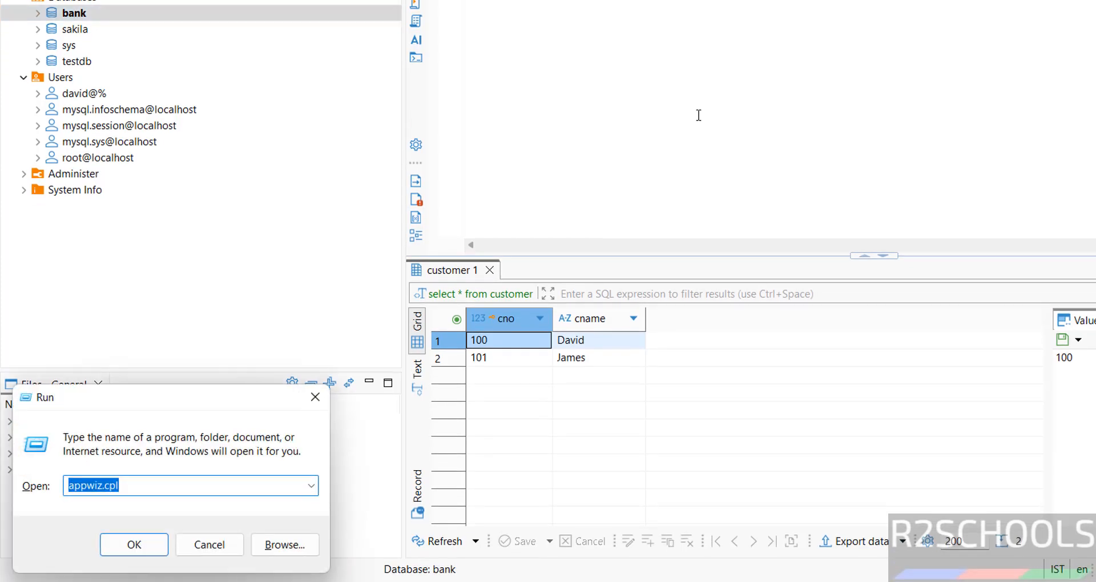
{"action": "type", "text": "services"}
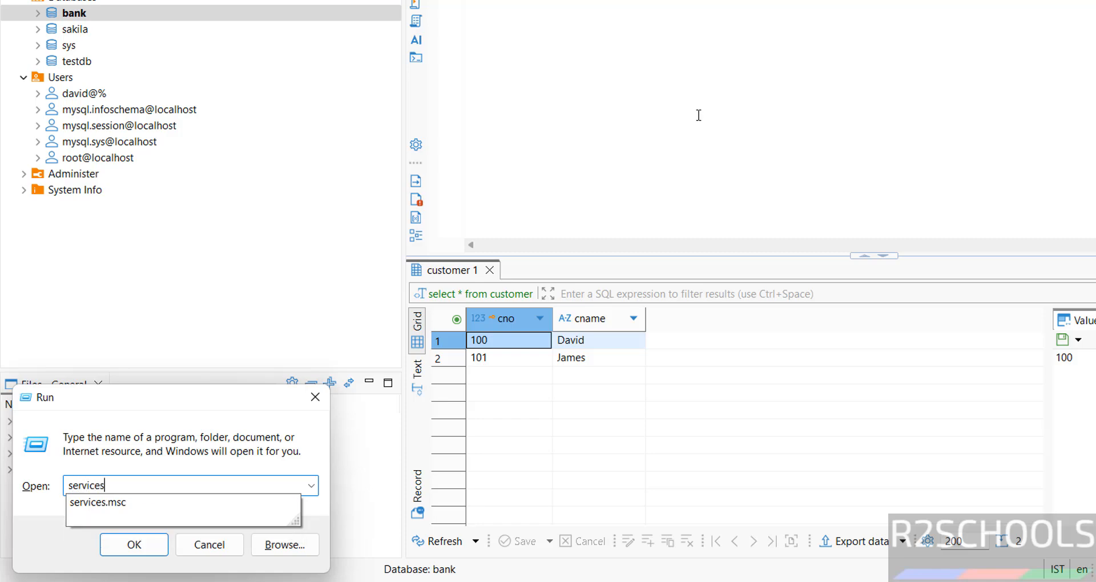
{"action": "type", "text": ".msc"}
{"action": "key", "text": "Return"}
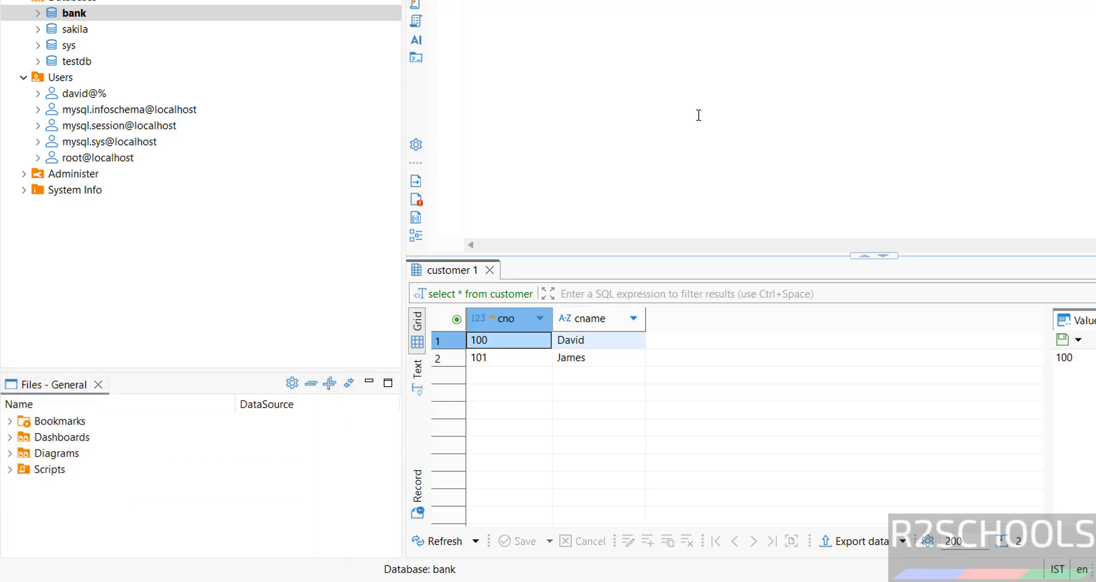
Step: Locate MySQL97 and confirm it is Running with Automatic startup as Network Service
{"action": "left_click", "coordinate": [463, 403]}
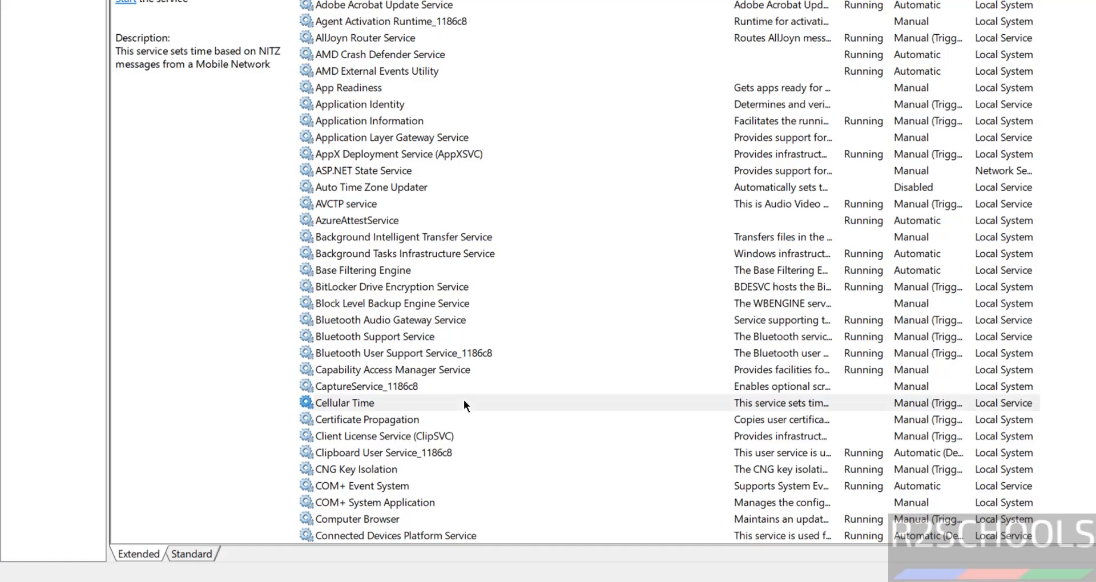
{"action": "key", "text": "m"}
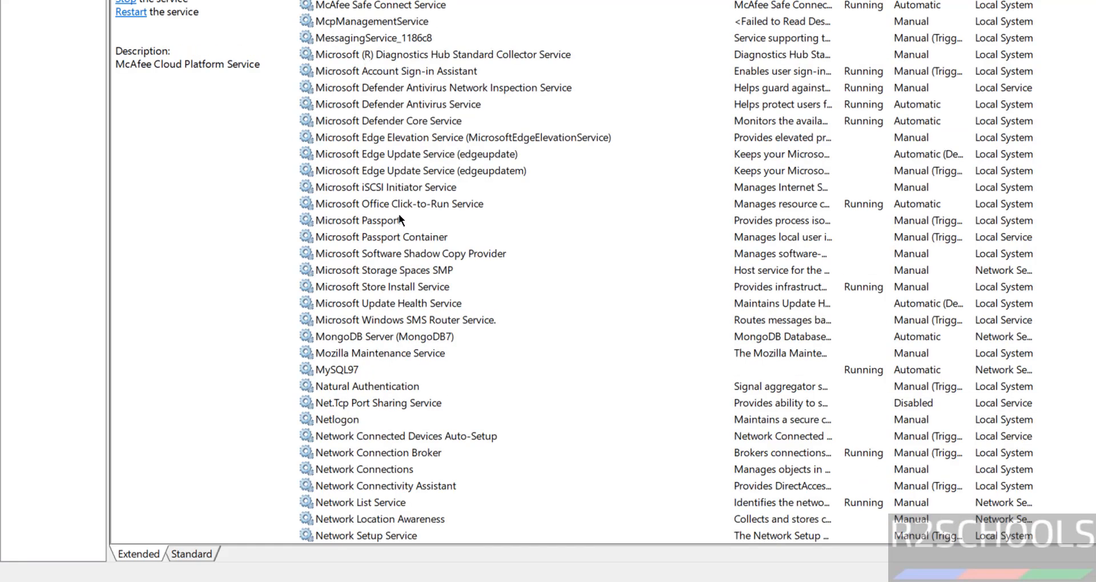
{"action": "key", "text": "o"}
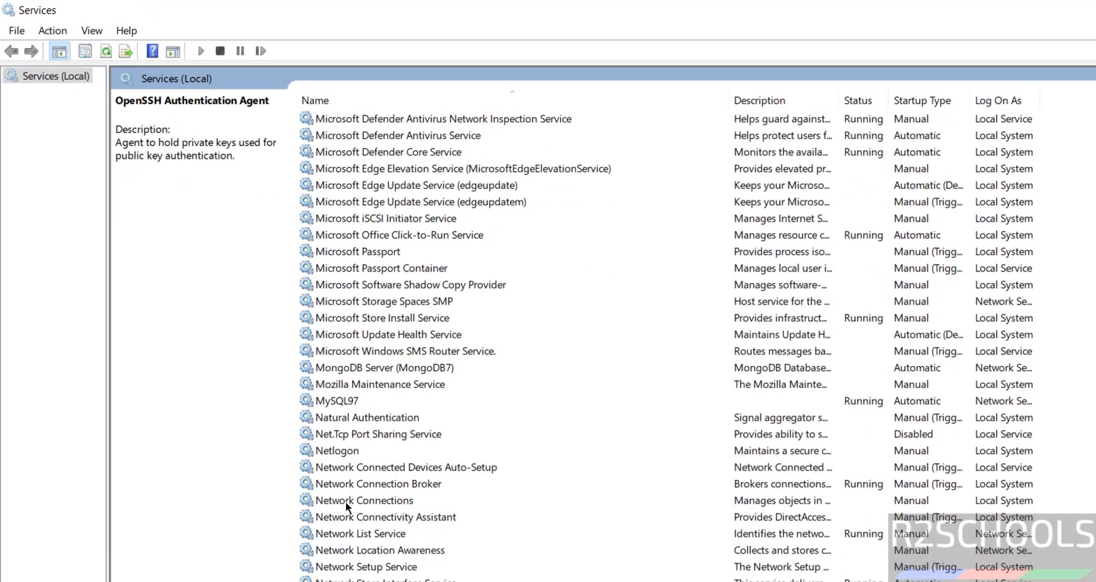
{"action": "key", "text": "p"}
{"action": "left_click", "coordinate": [330, 319]}
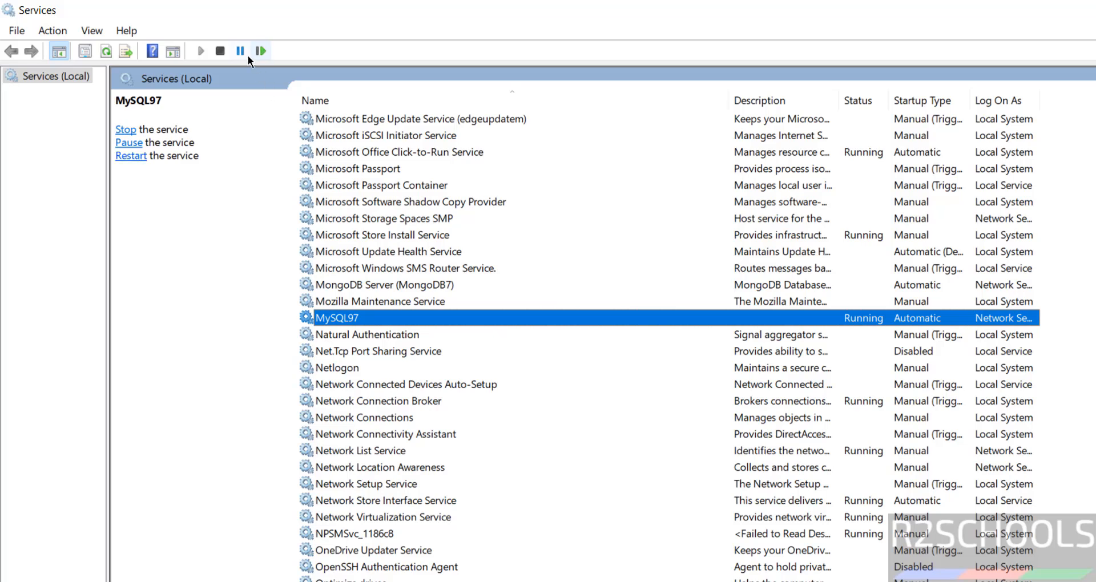
{"action": "right_click", "coordinate": [337, 317]}
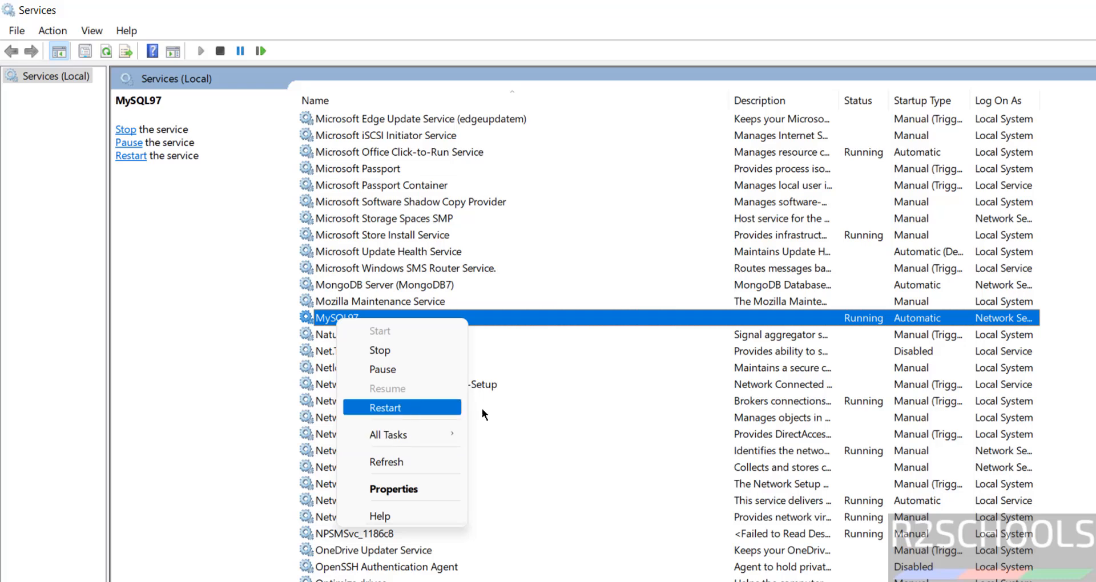
{"action": "left_click", "coordinate": [676, 399]}
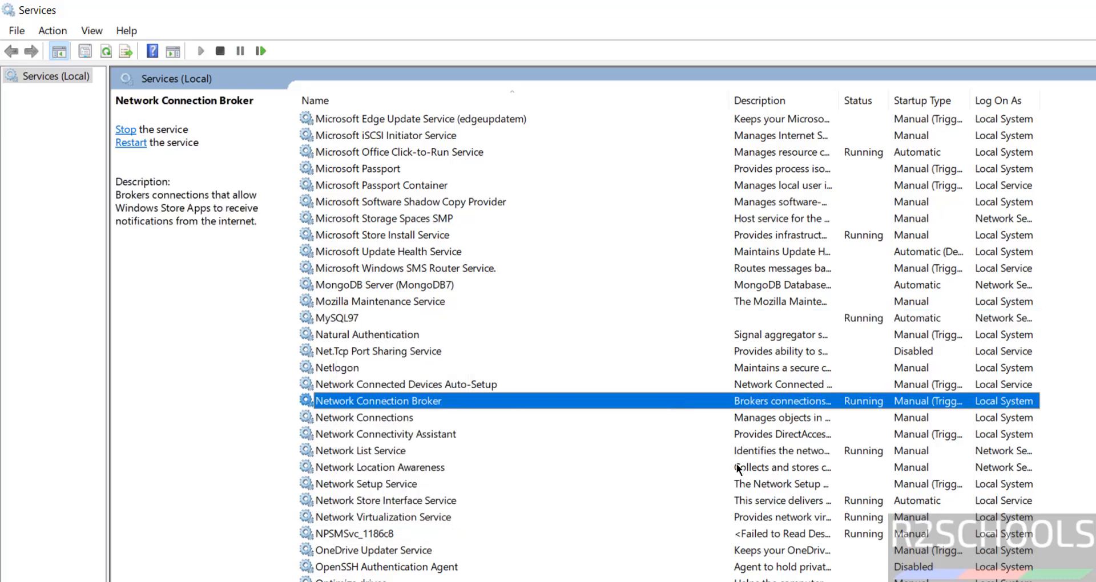